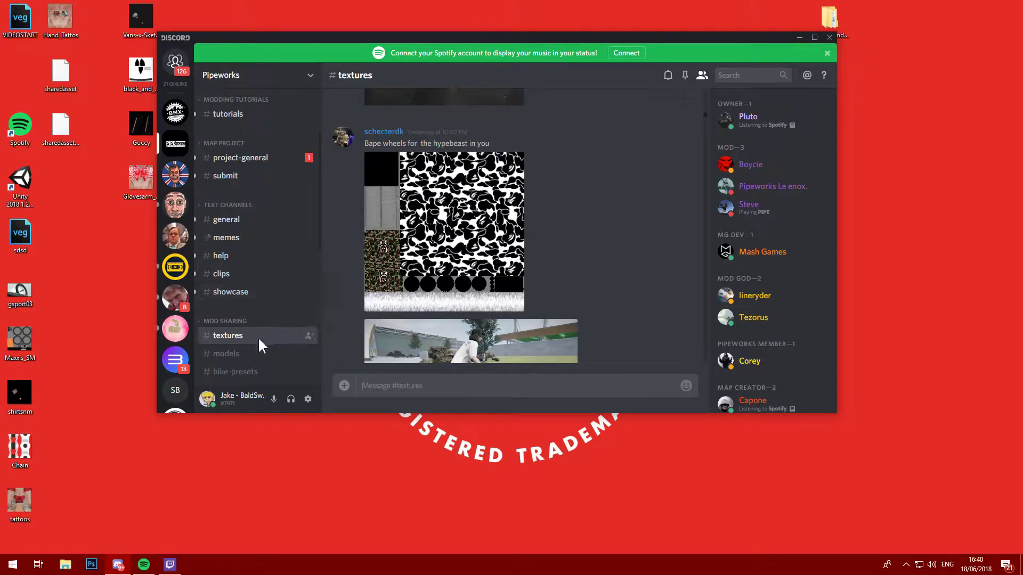
- Preview the Bape wheels and tire texture images shared in Discord
left_click(405, 243)
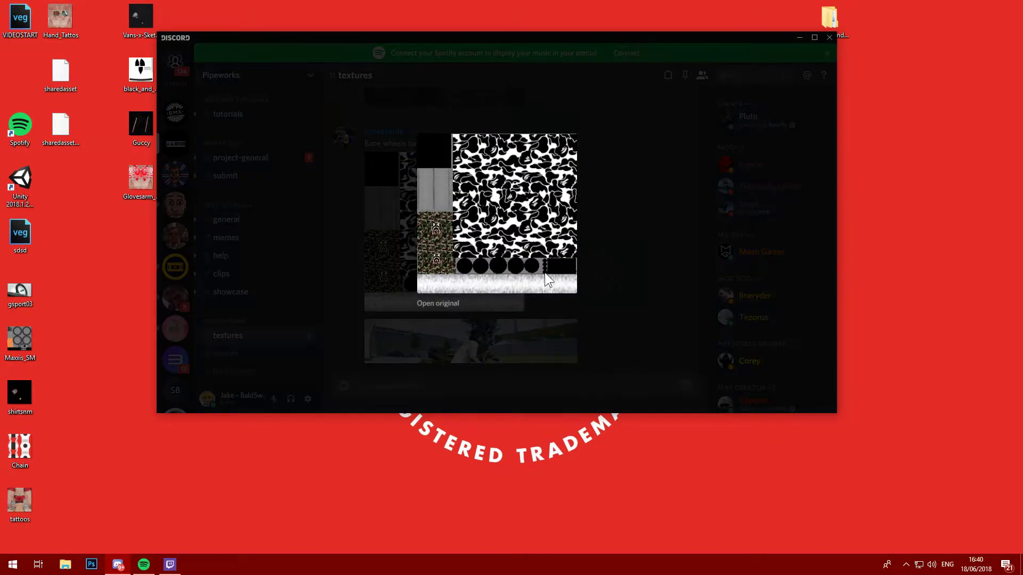
key("Escape")
scroll(429, 239, "down", 5)
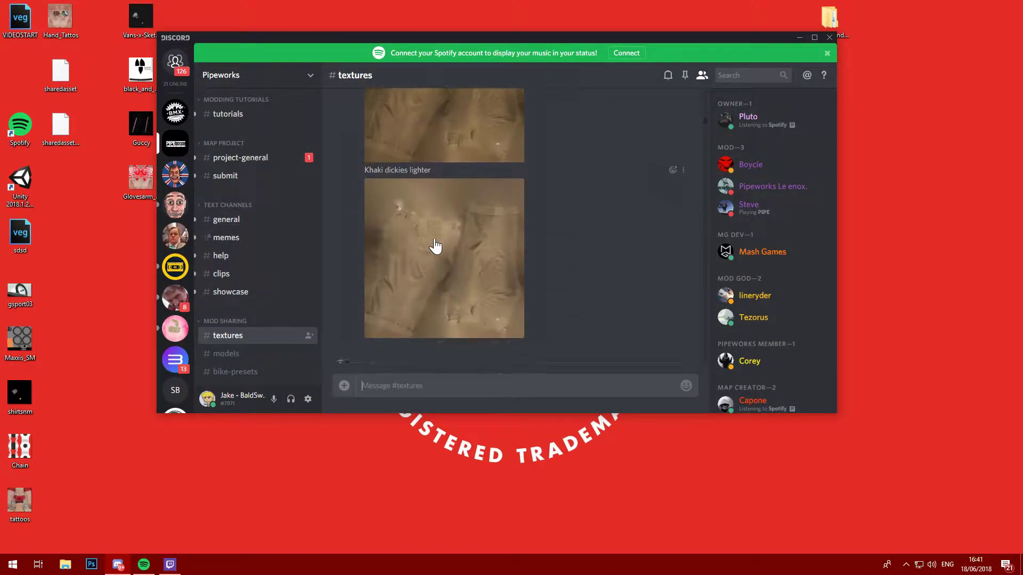
scroll(436, 246, "down", 8)
left_click(457, 249)
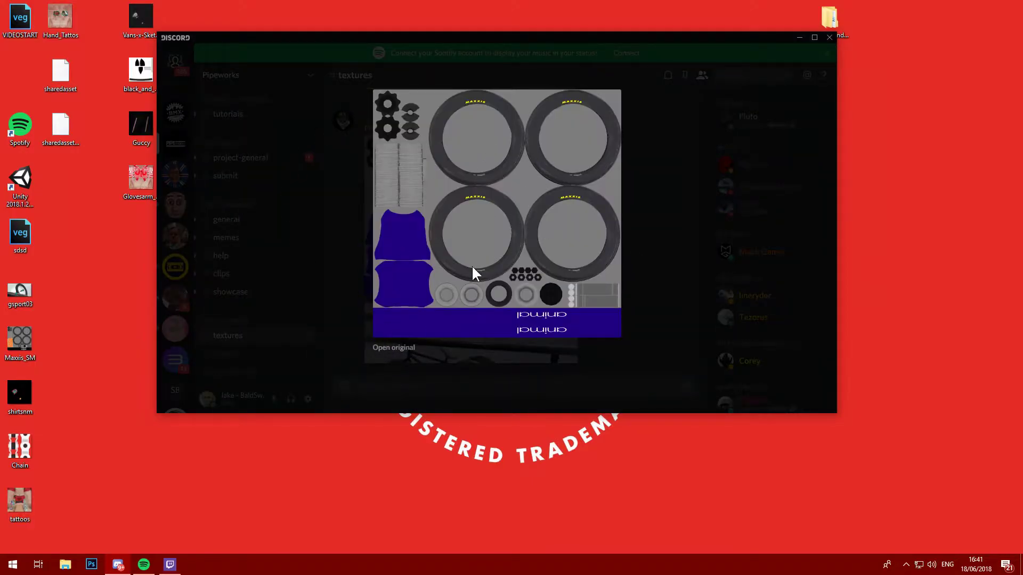
left_click(328, 178)
scroll(383, 267, "up", 5)
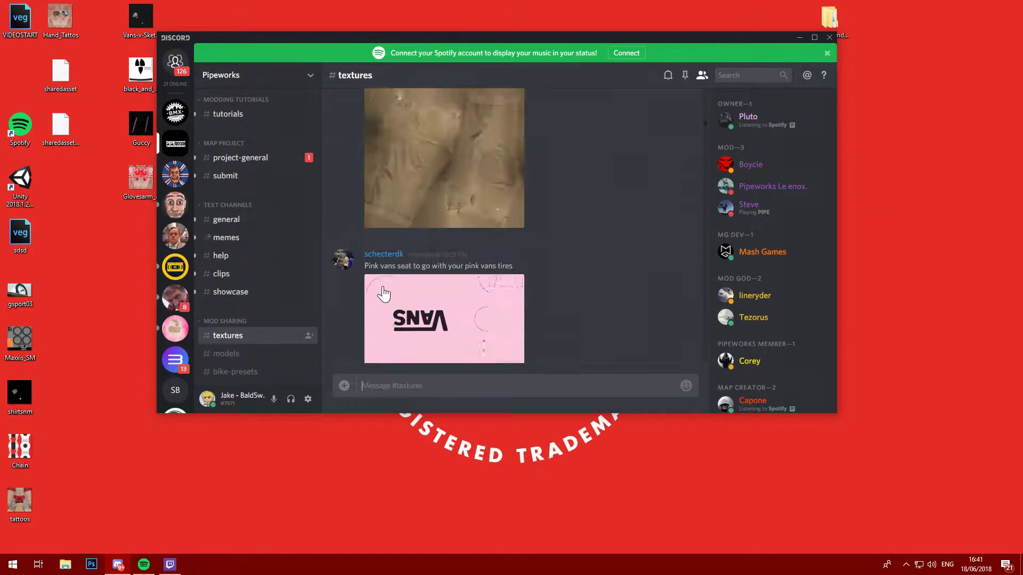
scroll(425, 285, "down", 8)
scroll(441, 286, "up", 3)
scroll(437, 298, "up", 2)
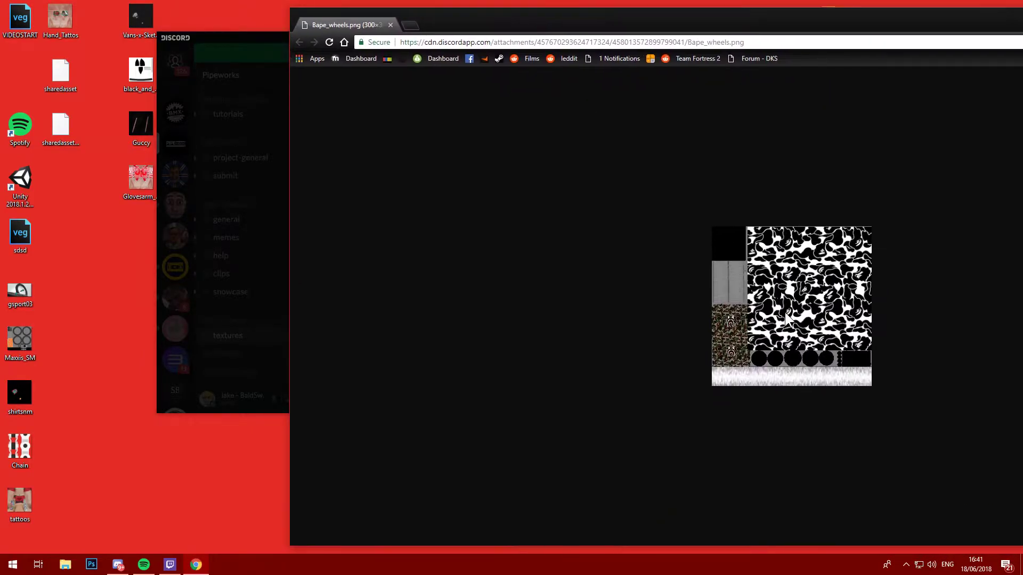
- Save the Bape wheels image to the Desktop as Bape_wheels, then close the browser
right_click(787, 315)
left_click(825, 333)
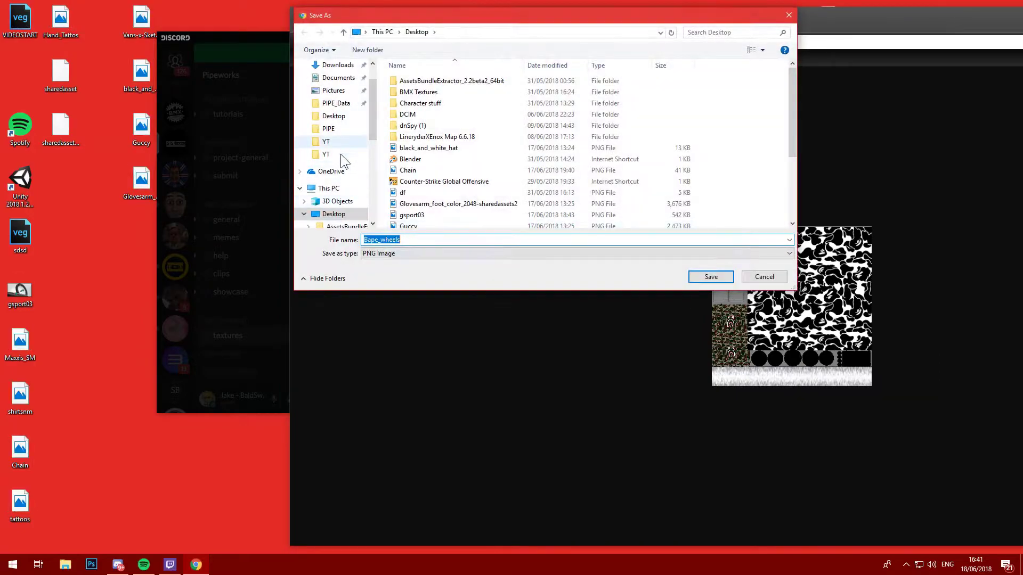
left_click(711, 276)
double_click(670, 25)
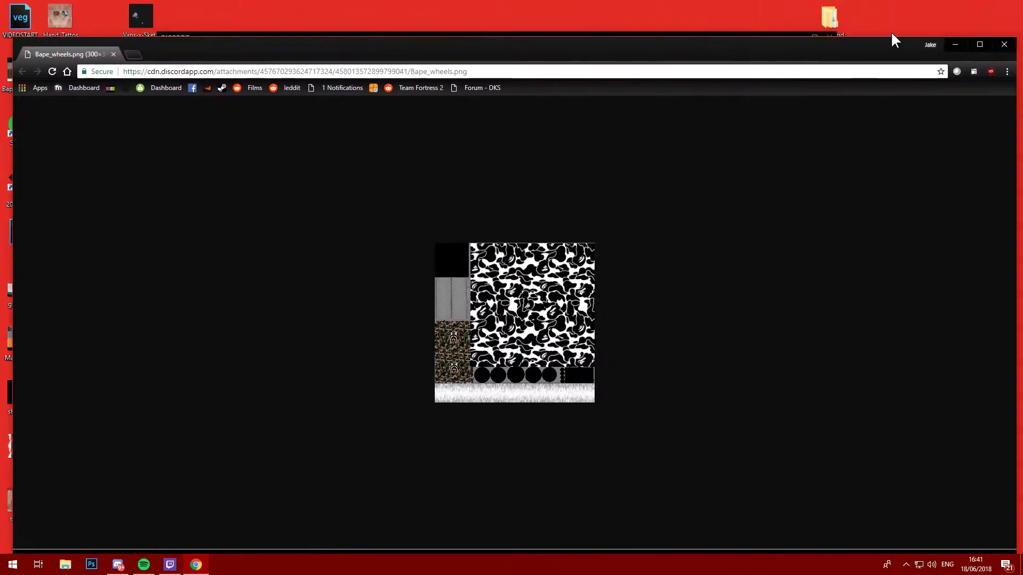
left_click(1005, 45)
- Close Discord and launch AssetBundleExtractor from the AssetsBundleExtractor 64bit folder
left_click(830, 37)
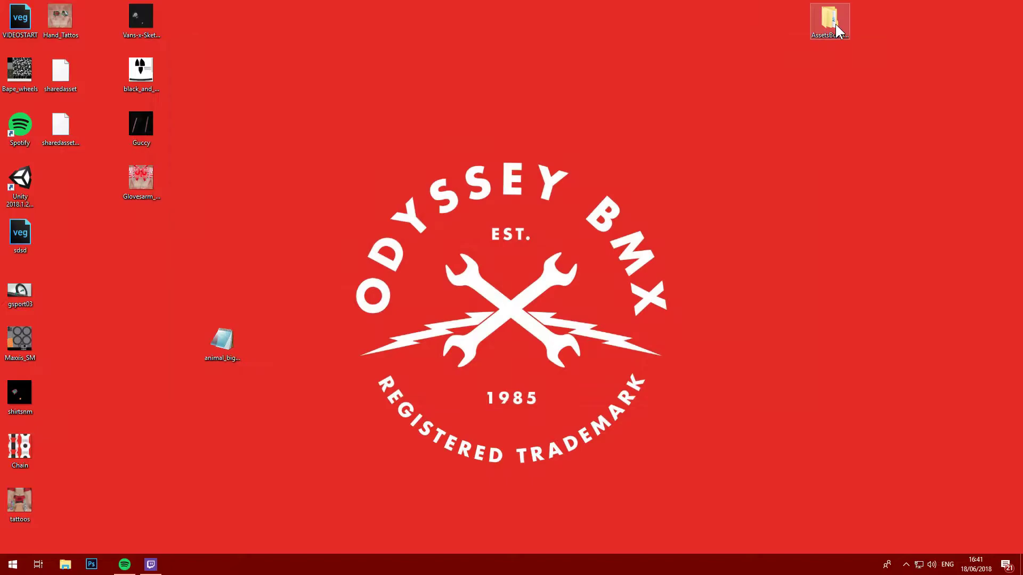
double_click(835, 24)
double_click(293, 169)
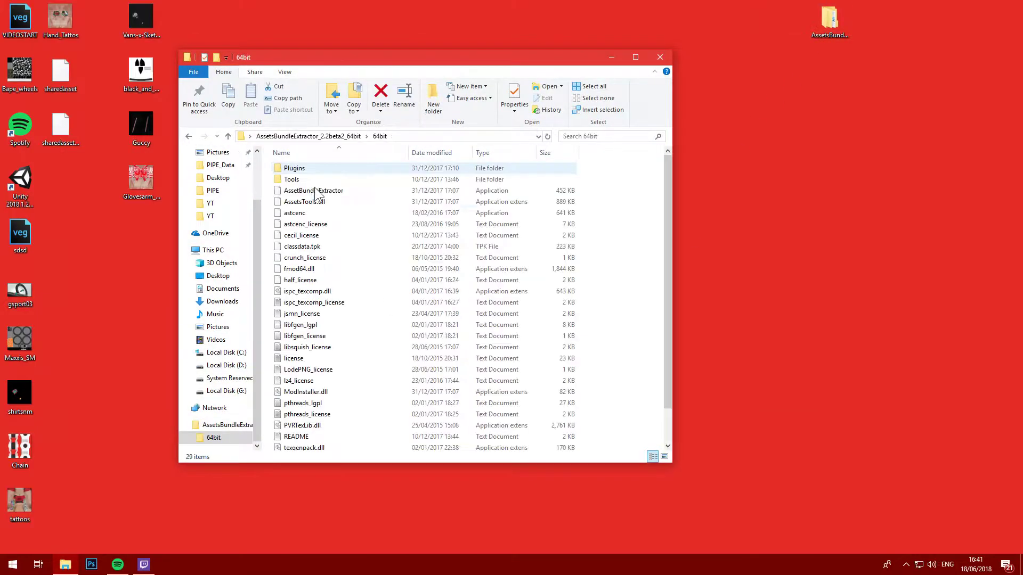
double_click(359, 191)
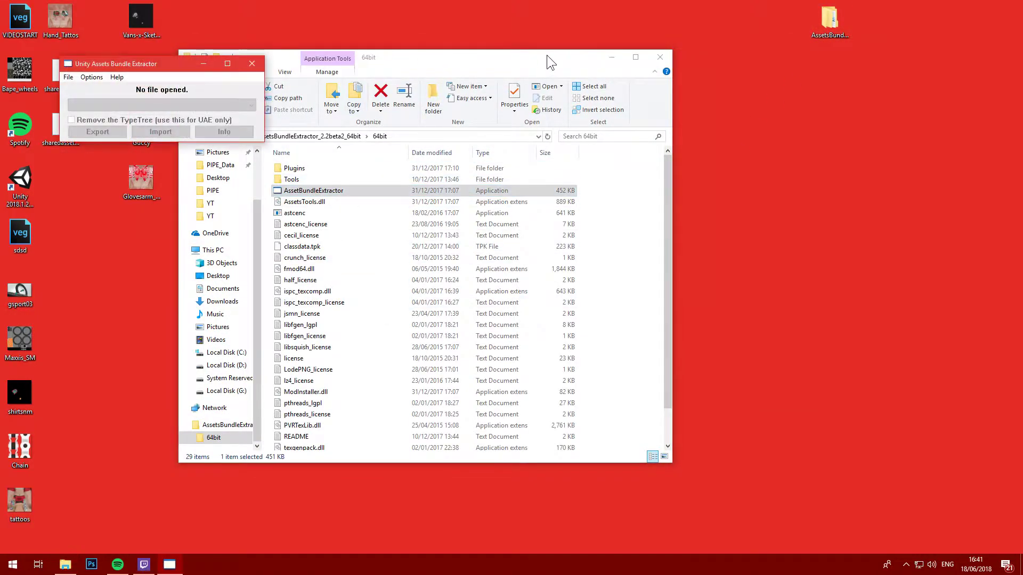
- Bring up the extractor's Open file dialog and browse toward the PIPE_Data folder
left_click(68, 77)
left_click(85, 85)
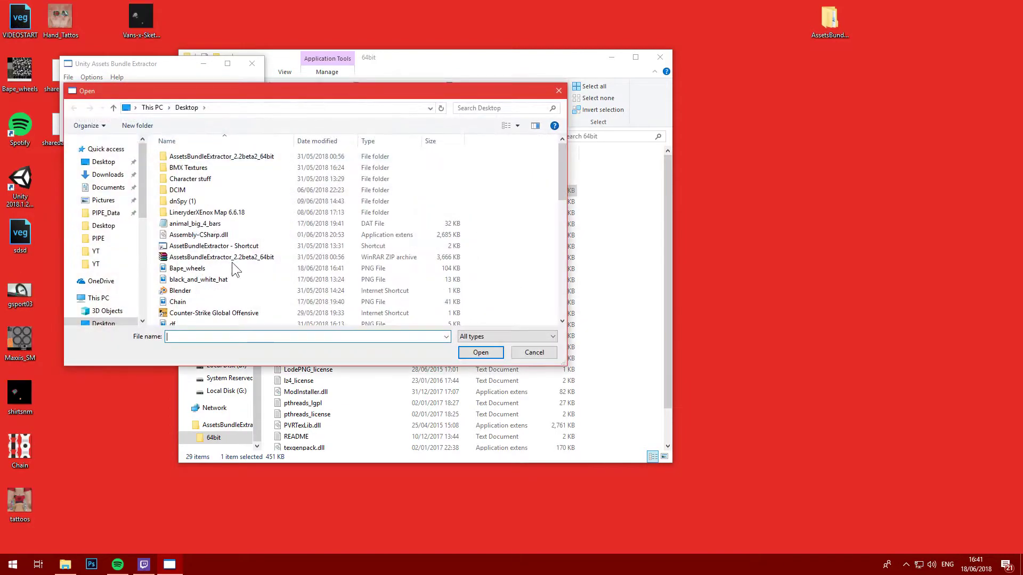
scroll(234, 238, "down", 5)
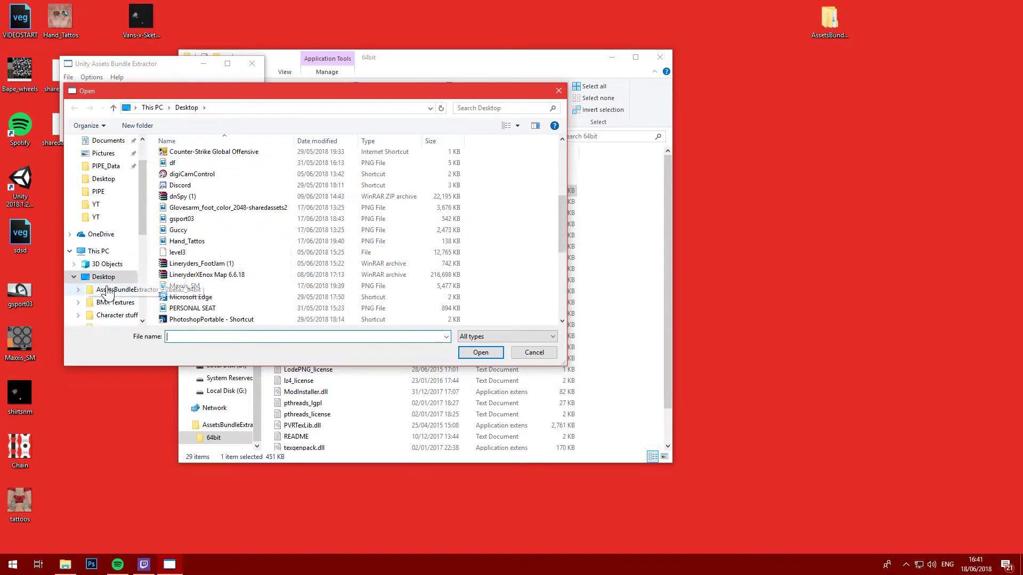
left_click(106, 191)
- Bring up Steam from the system tray and go to the game library
left_click_drag(244, 90, 385, 83)
left_click(906, 565)
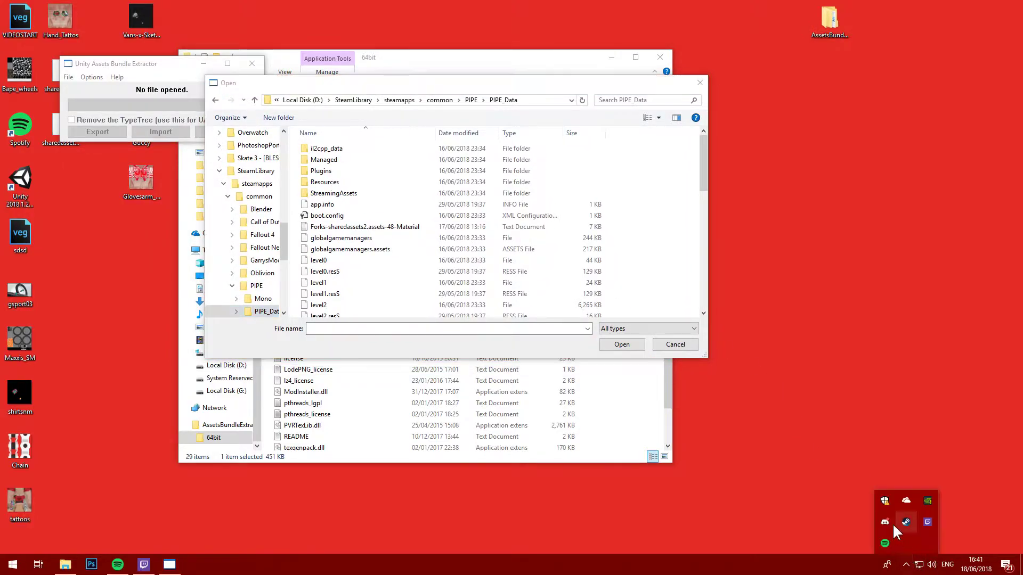
left_click(903, 520)
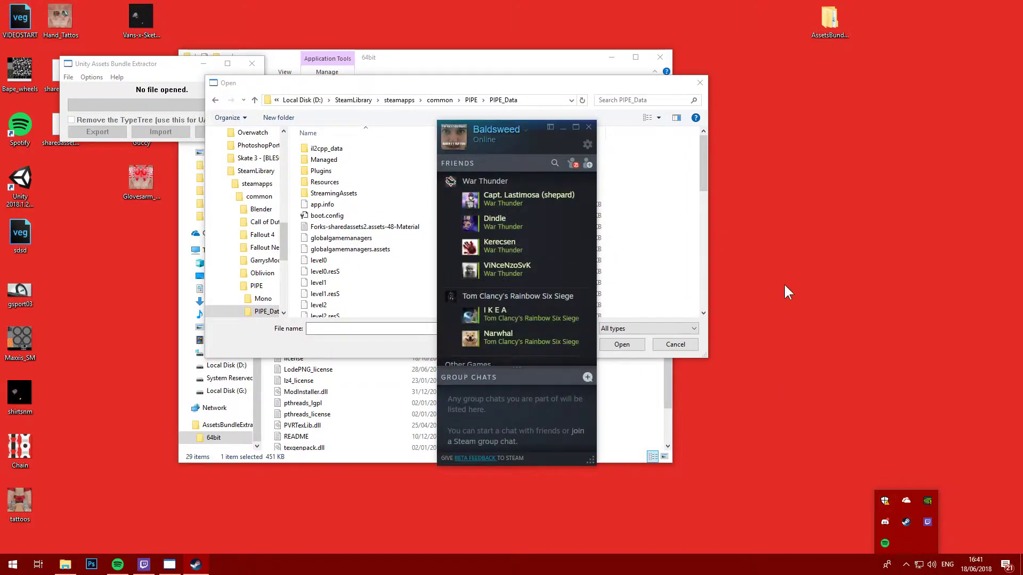
right_click(903, 523)
left_click(791, 440)
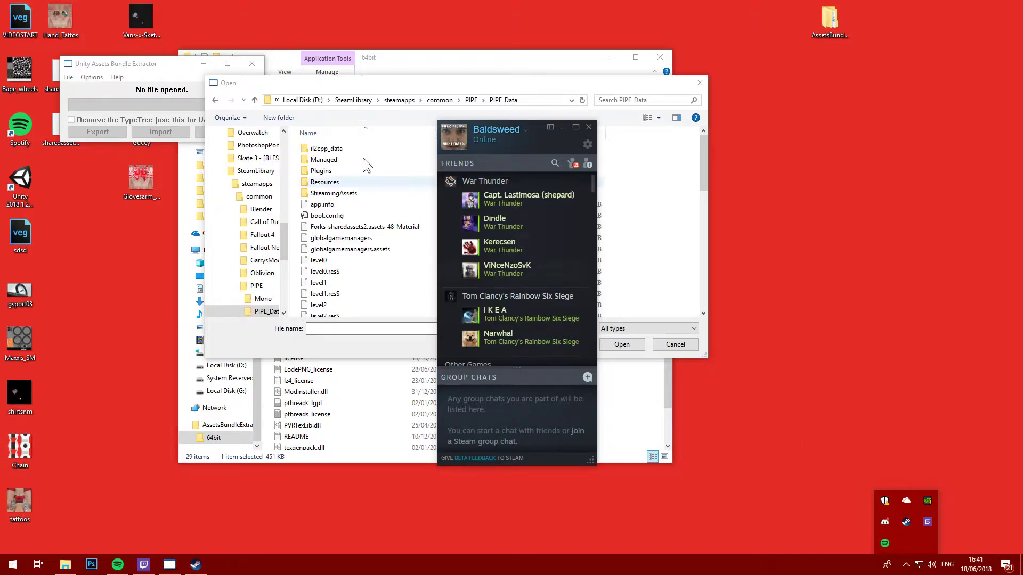
- Browse PIPE's local files via Properties, open the PIPE_Data folder, then close Steam
right_click(73, 60)
left_click(133, 207)
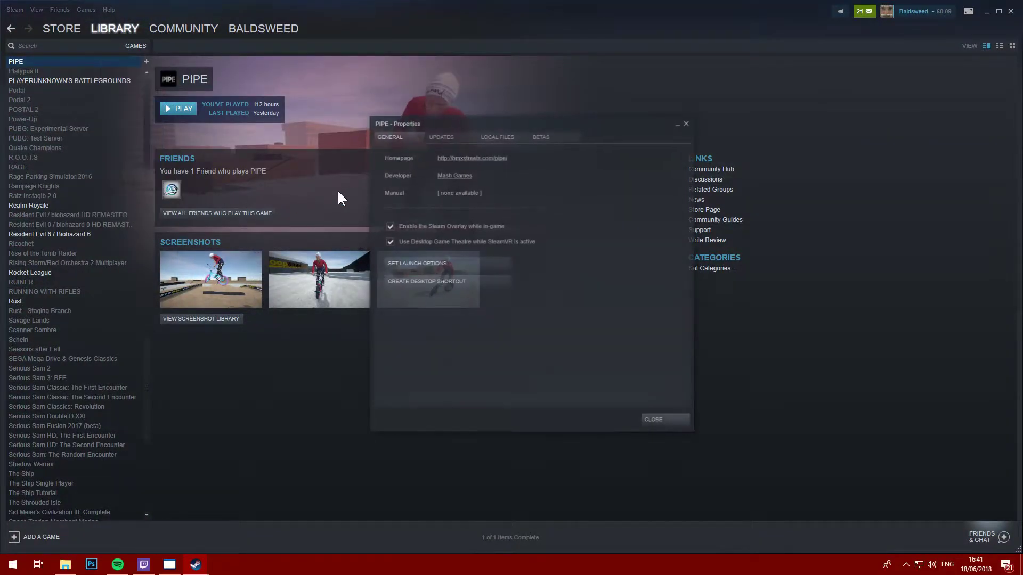
left_click(502, 136)
left_click(480, 178)
left_click_drag(462, 327, 381, 173)
double_click(366, 195)
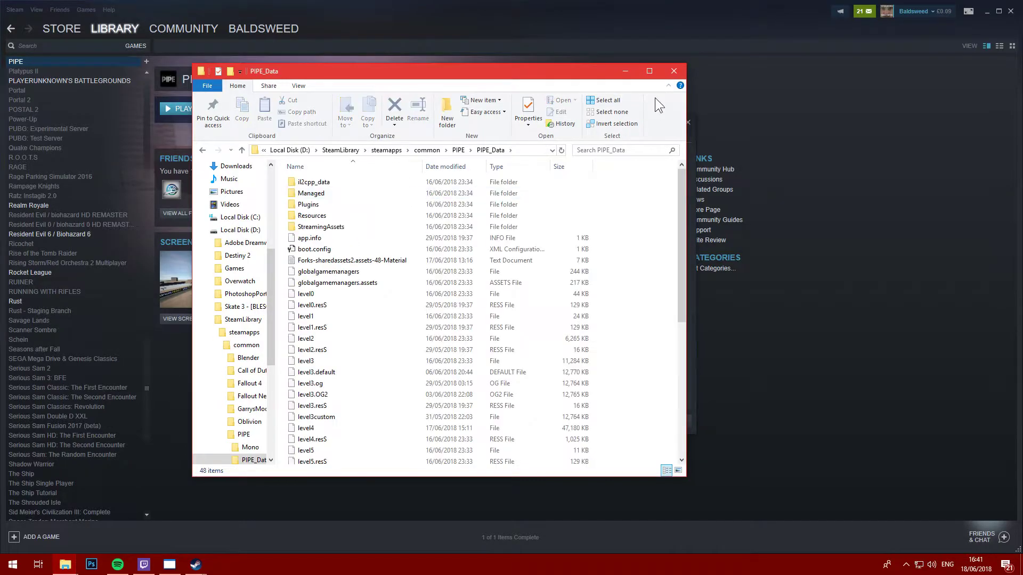
left_click(674, 71)
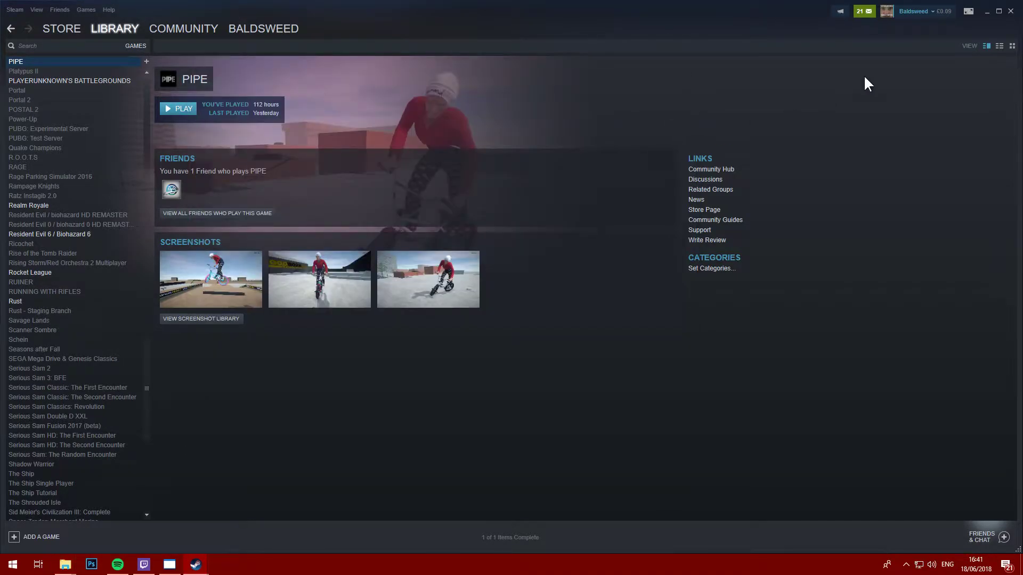
left_click(1010, 12)
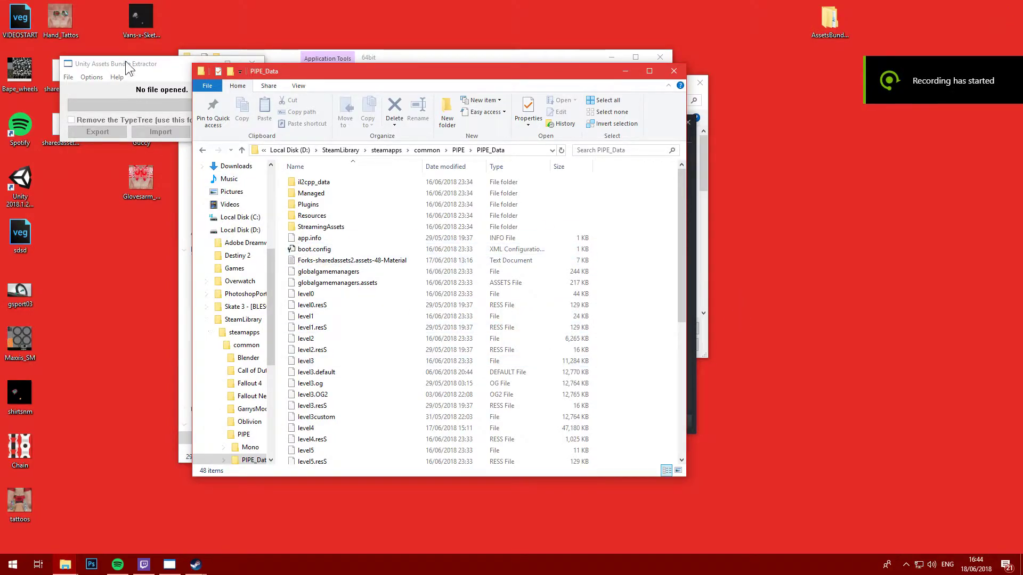
- Close the PIPE_Data and 64bit folders, PIPE's Properties, Steam friends list and the Open dialog
scroll(366, 345, "down", 2)
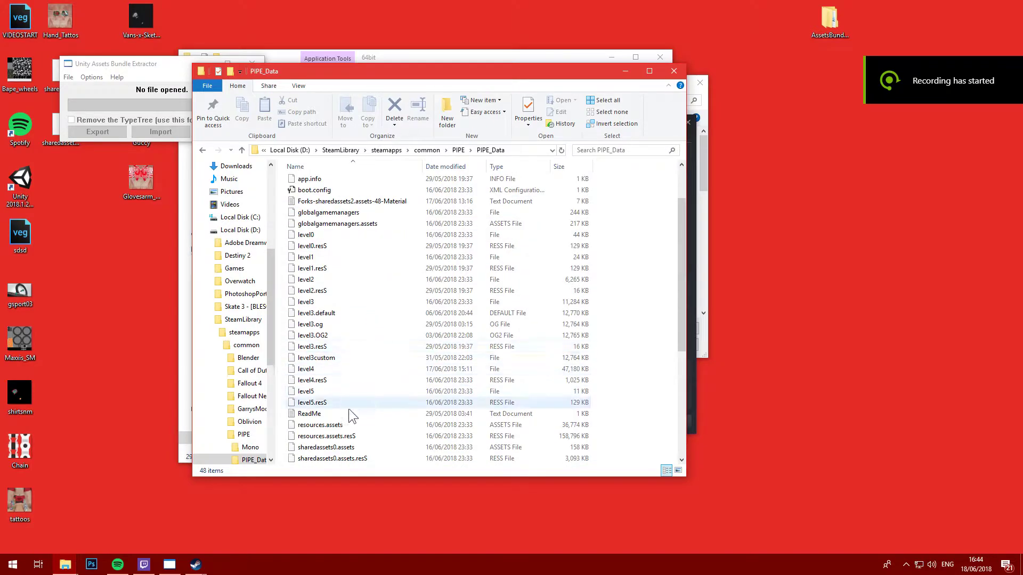
left_click(674, 71)
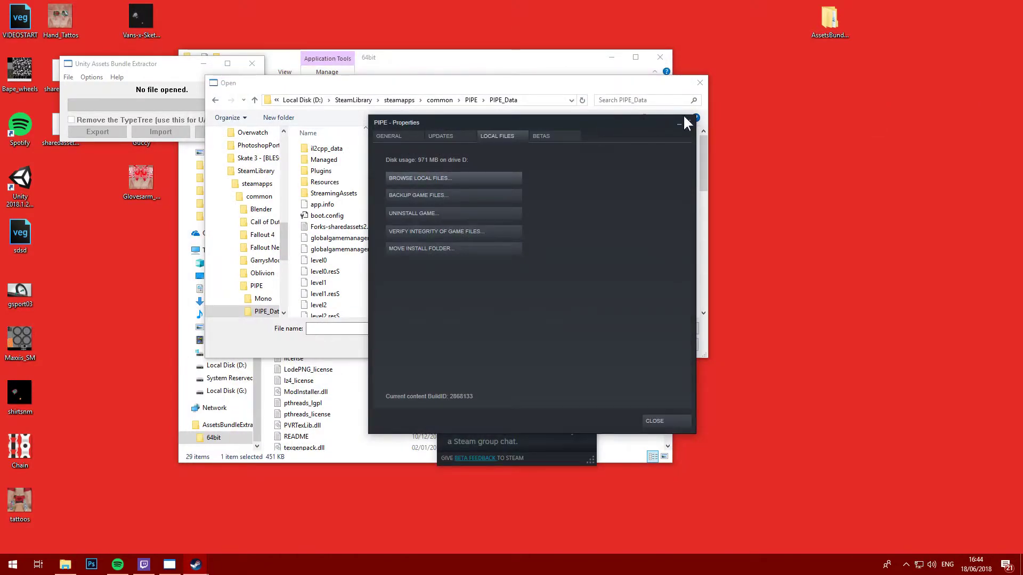
left_click(685, 123)
left_click(700, 83)
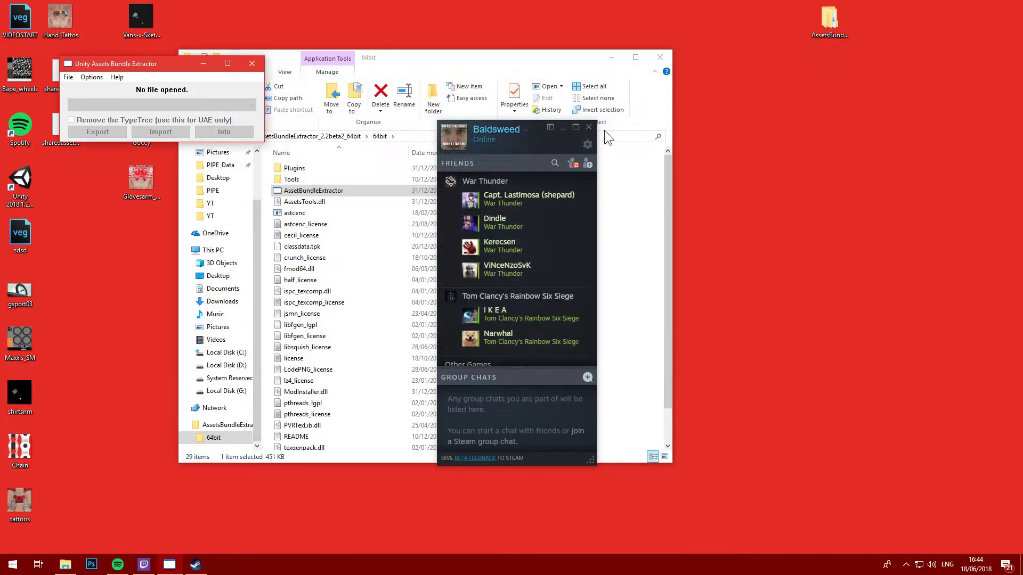
left_click(588, 127)
left_click(660, 57)
- Open a sharedassets file from PIPE_Data, choose a type database, and close Assets info
left_click(68, 77)
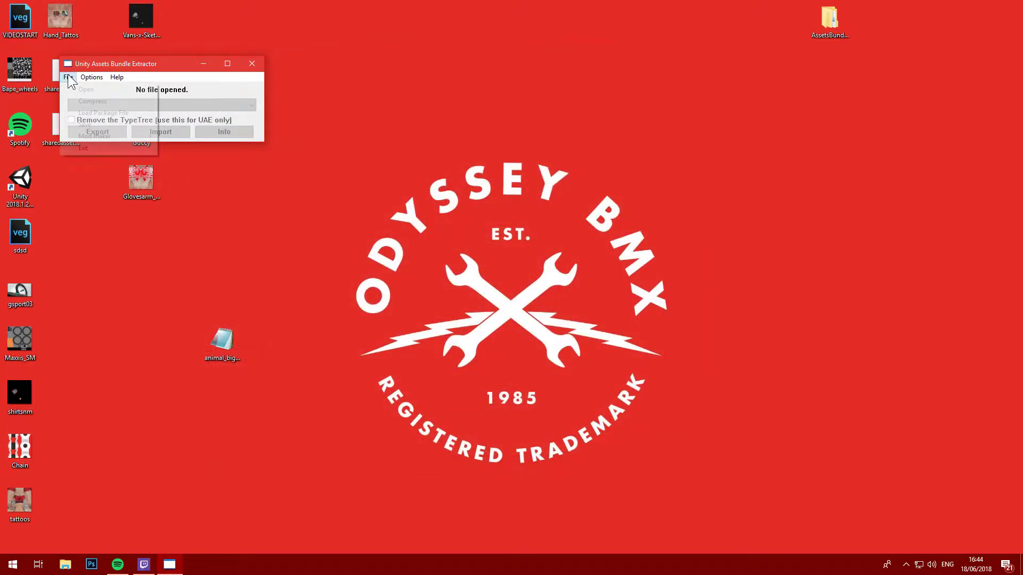
left_click(85, 89)
scroll(395, 244, "down", 5)
double_click(416, 244)
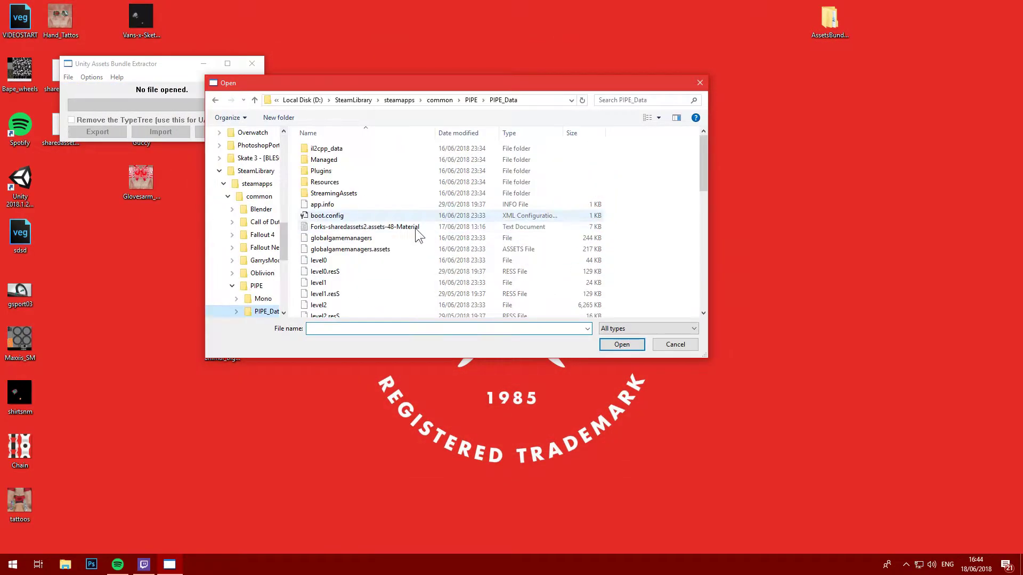
scroll(417, 235, "down", 5)
double_click(360, 299)
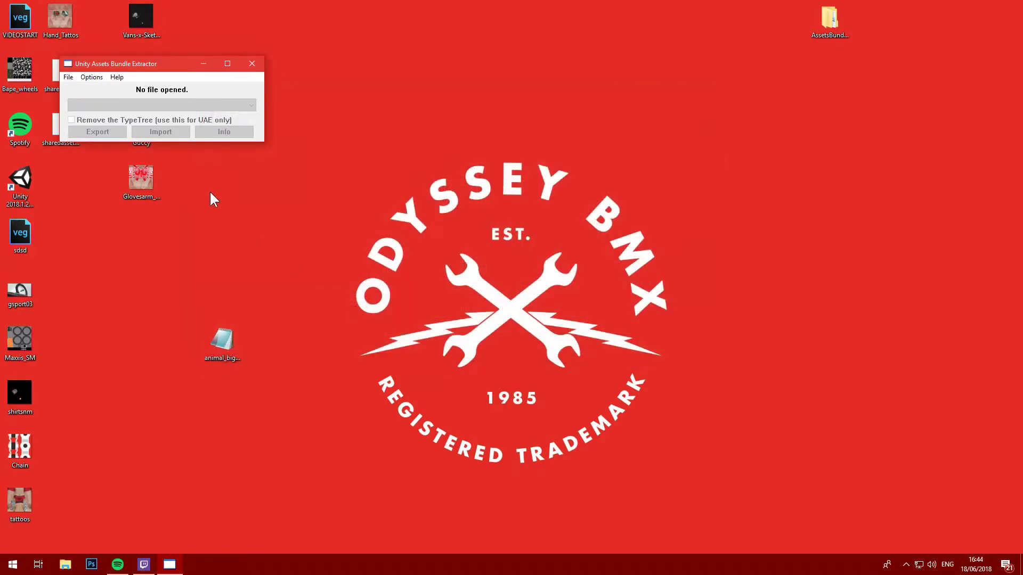
left_click(157, 197)
scroll(165, 222, "down", 3)
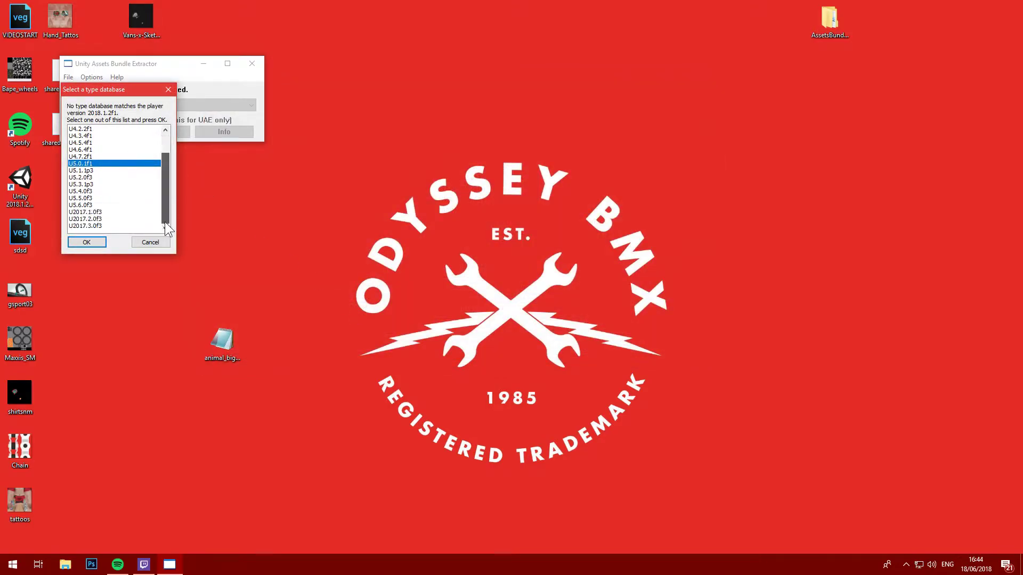
left_click(150, 242)
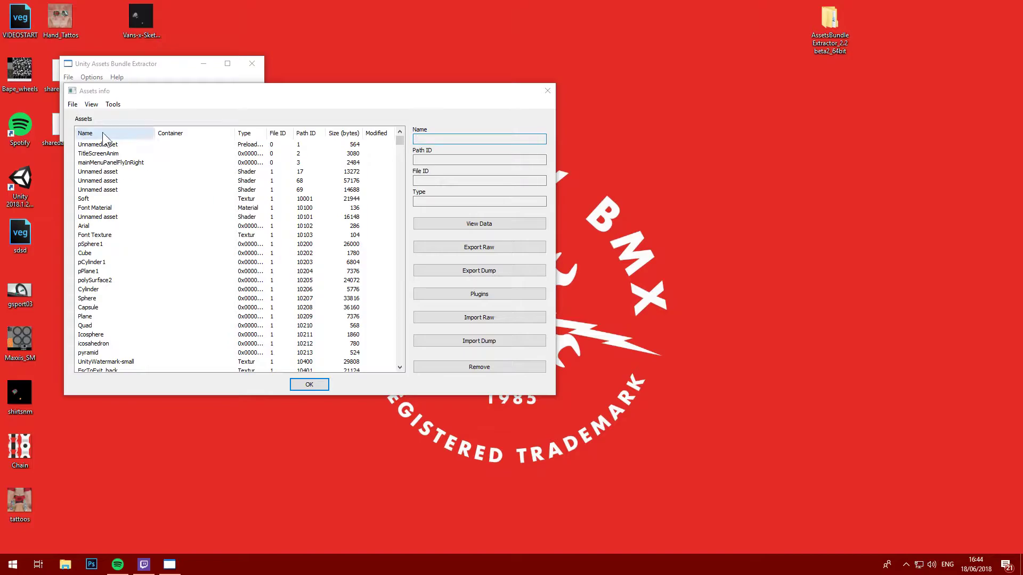
left_click(315, 384)
- Reopen File > Open and pick the sharedassets file for editing from PIPE_Data
left_click(67, 77)
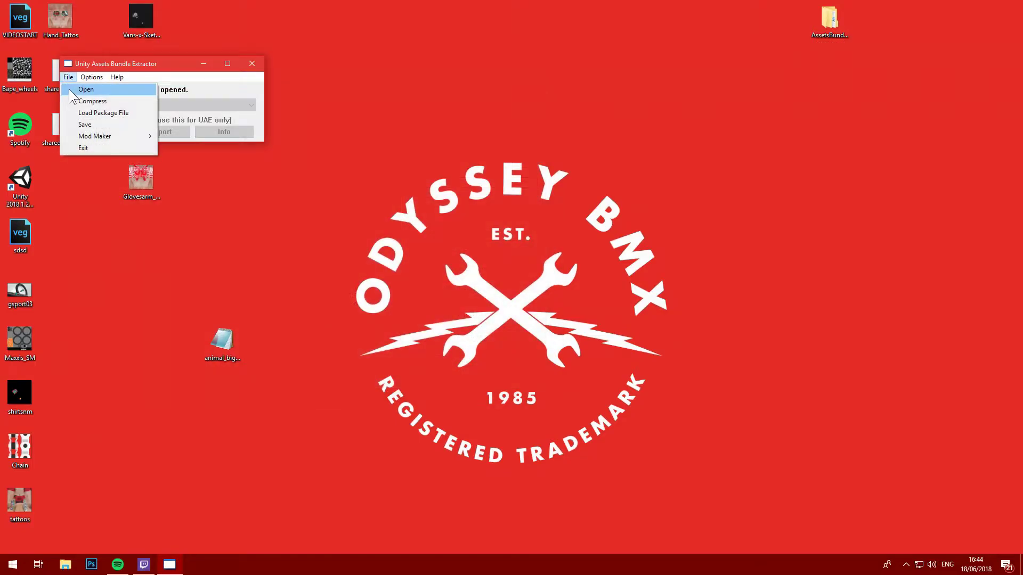
left_click(70, 88)
scroll(370, 254, "down", 6)
scroll(373, 277, "down", 2)
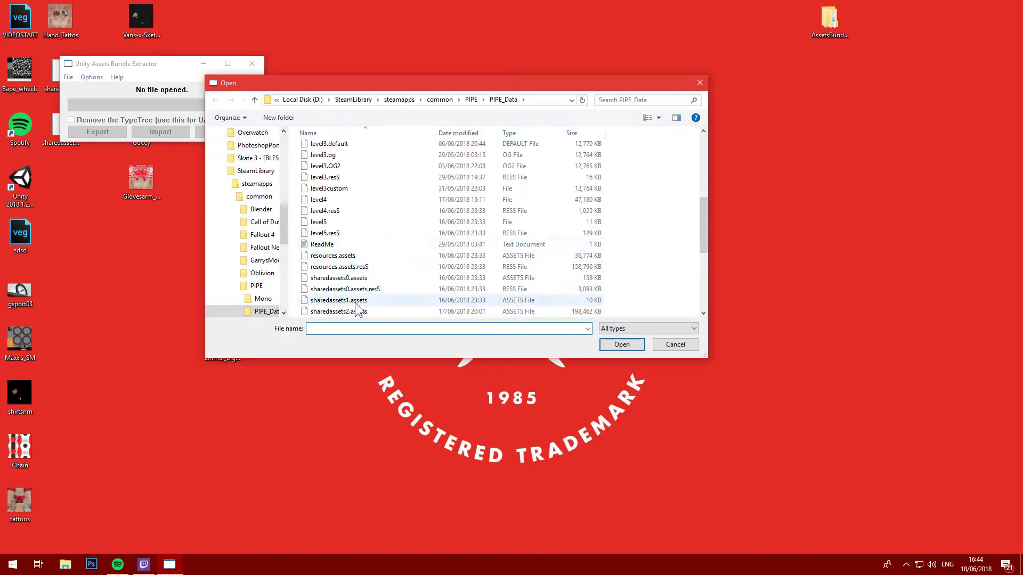
double_click(363, 315)
- Choose a type database near the end of the list for the sharedassets file
scroll(164, 212, "down", 5)
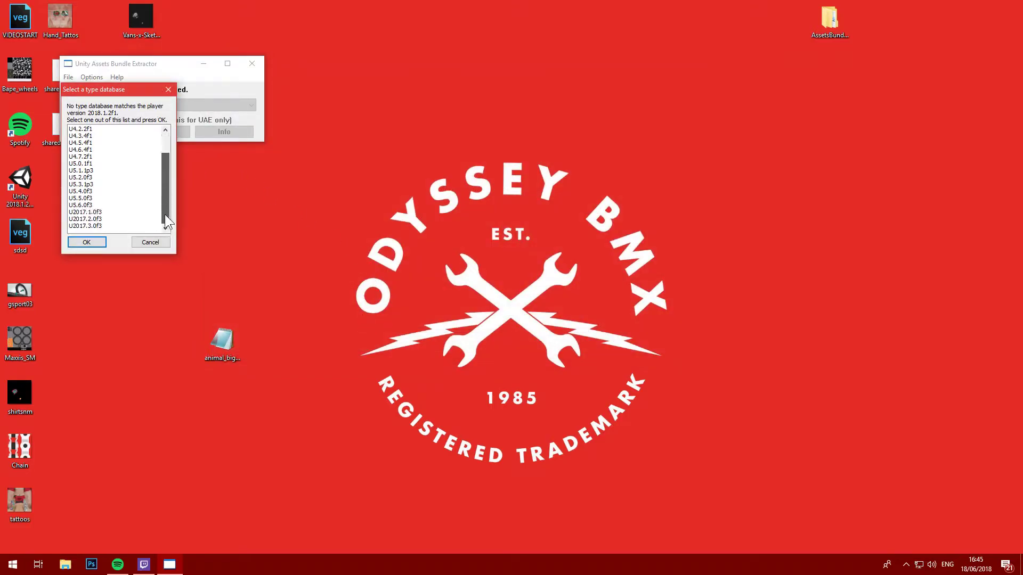
left_click(110, 226)
left_click(82, 243)
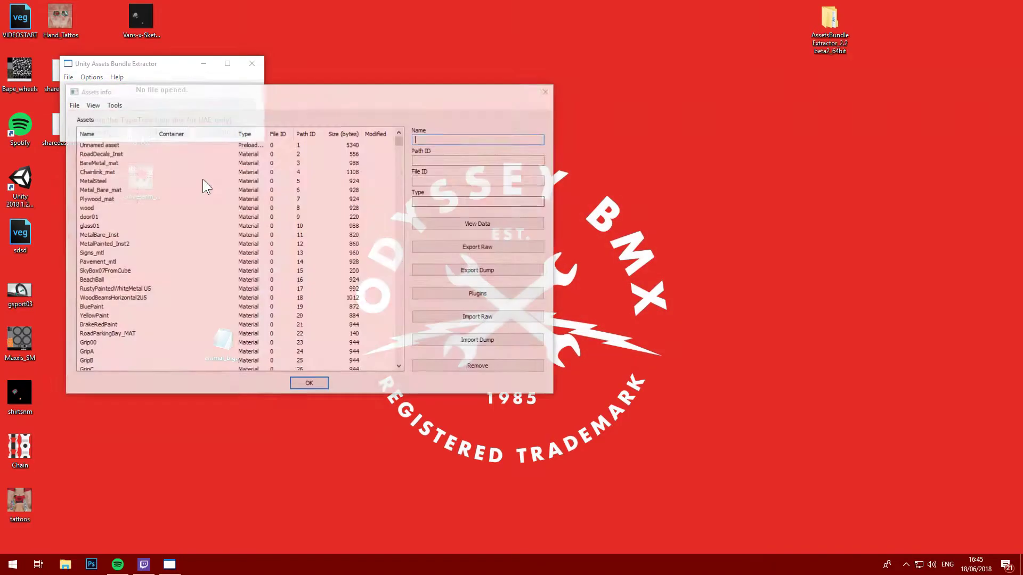
- Go to Path ID 17034 in sharedassets2.assets to locate the diffuse 2 texture
left_click(94, 104)
left_click(113, 141)
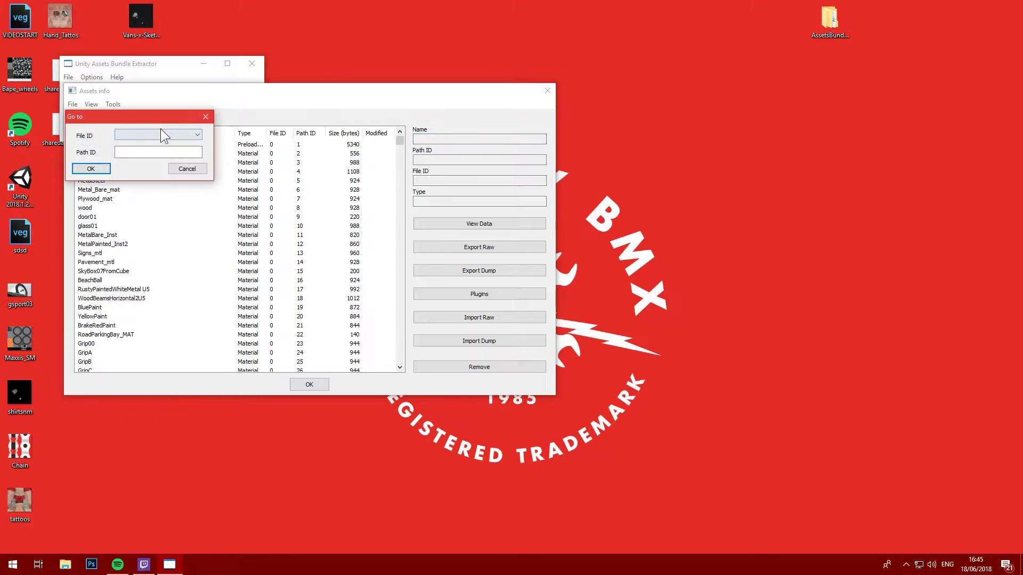
left_click(160, 134)
left_click(157, 145)
left_click(145, 152)
type("17034")
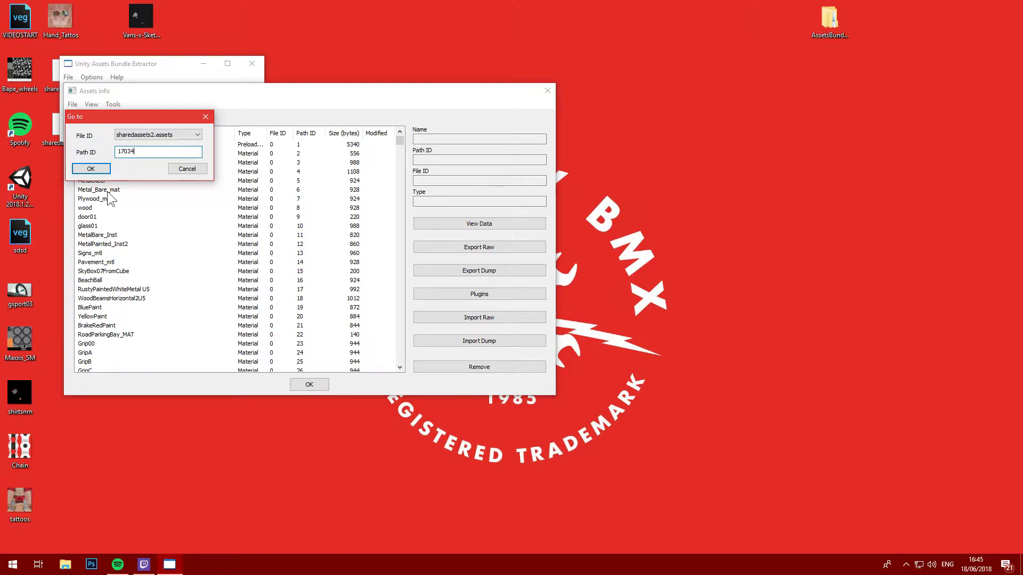
left_click(89, 169)
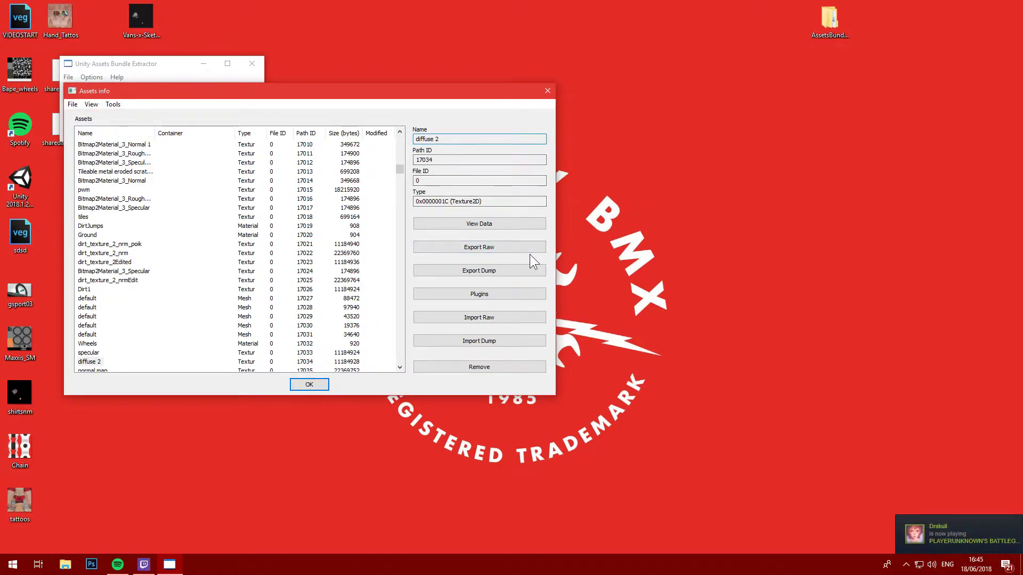
left_click(516, 297)
- Load the Desktop's Bape_wheels image into diffuse 2 via Plugins > Edit and apply it
left_click(78, 149)
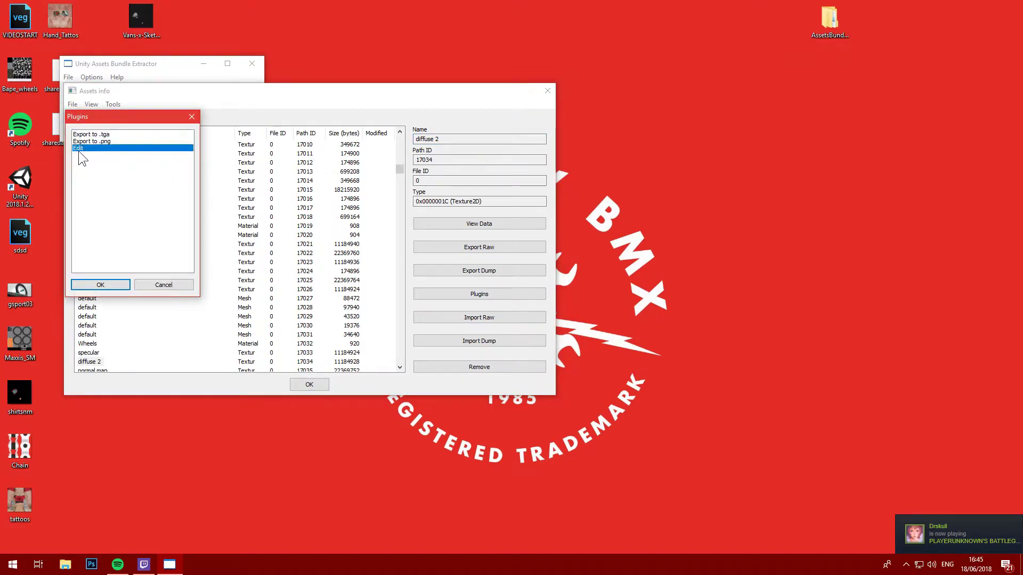
left_click(100, 285)
left_click(183, 314)
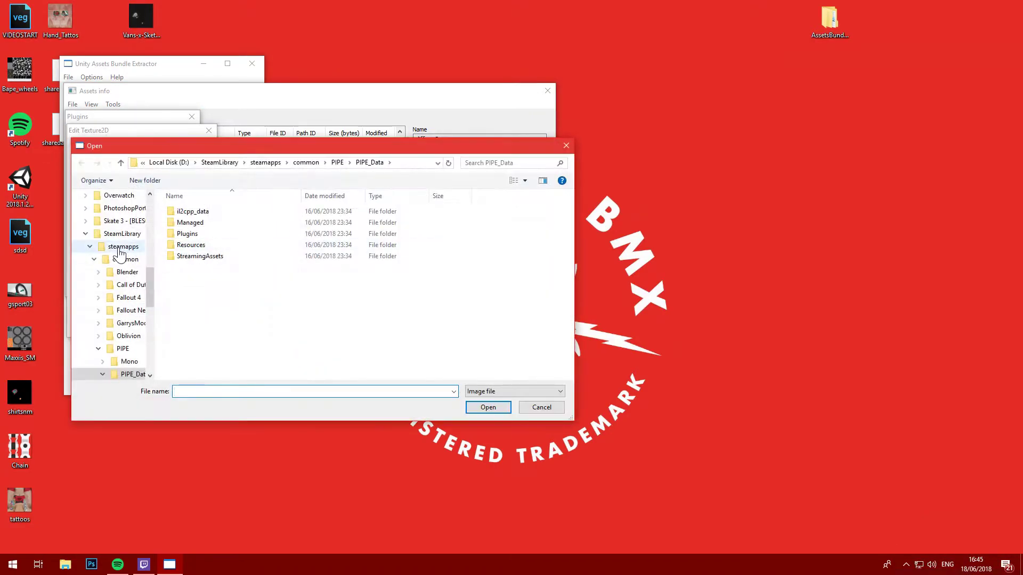
scroll(112, 298, "up", 5)
left_click(111, 344)
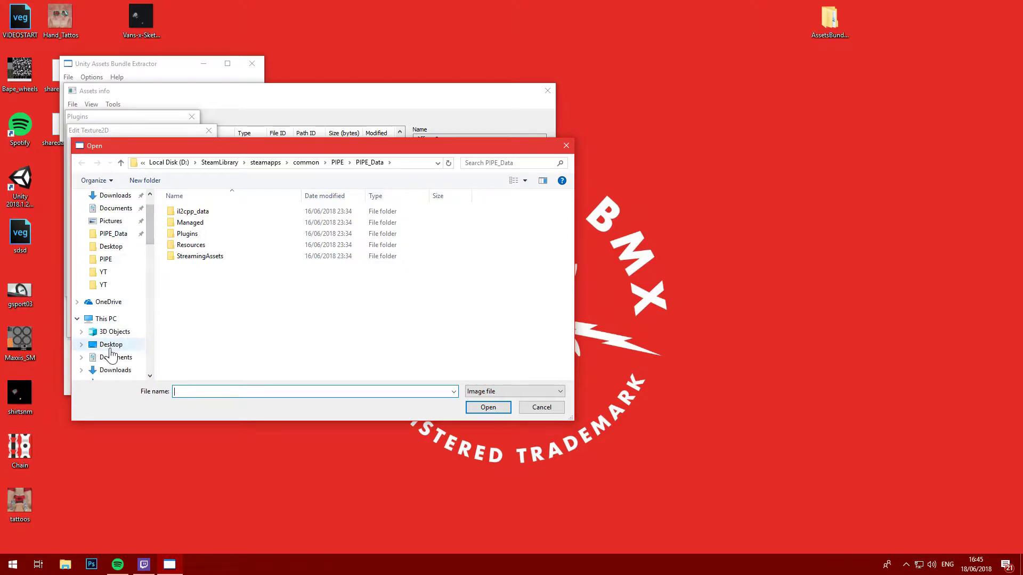
scroll(261, 309, "down", 5)
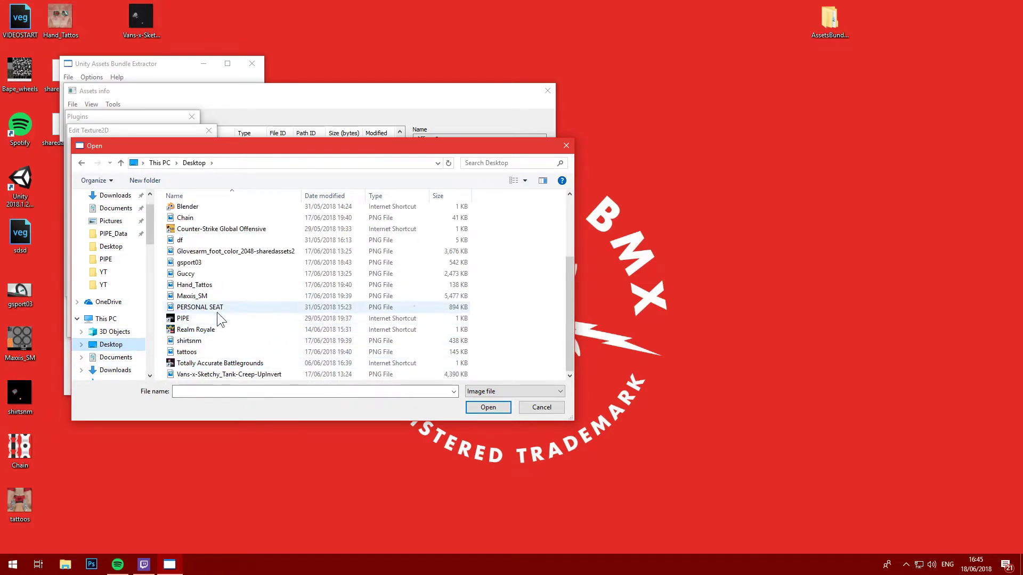
scroll(217, 311, "up", 3)
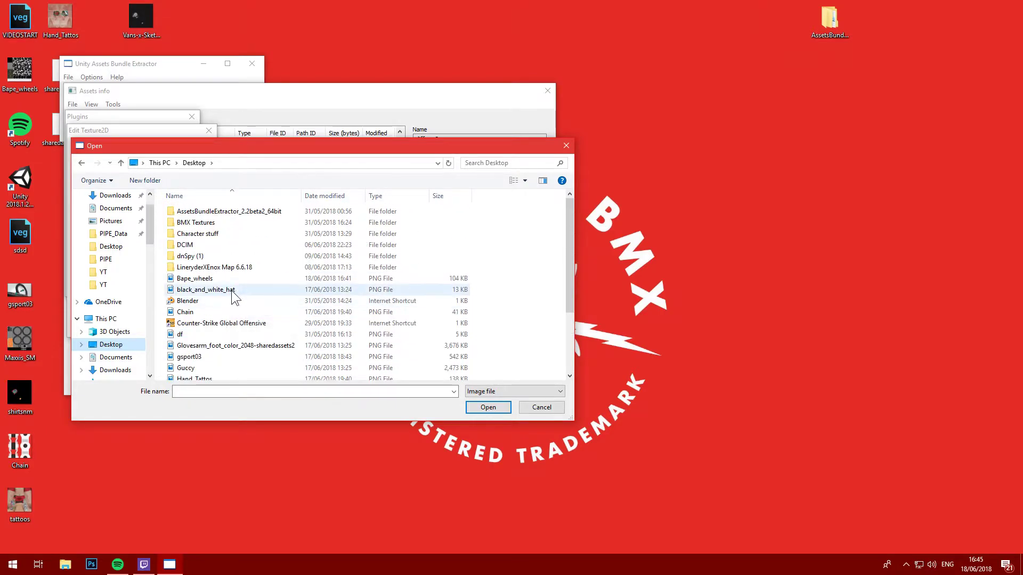
double_click(229, 280)
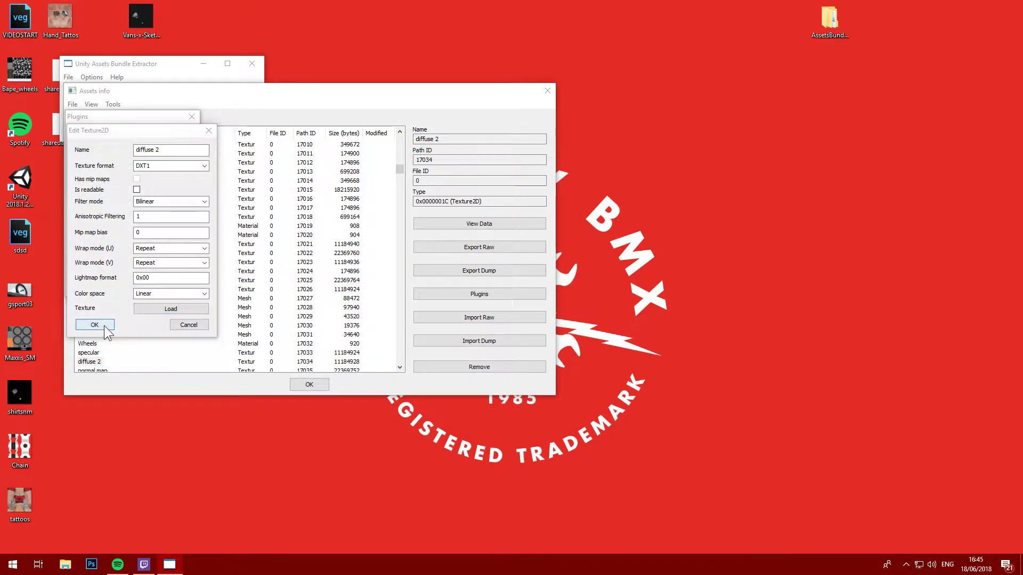
left_click(94, 325)
left_click(139, 176)
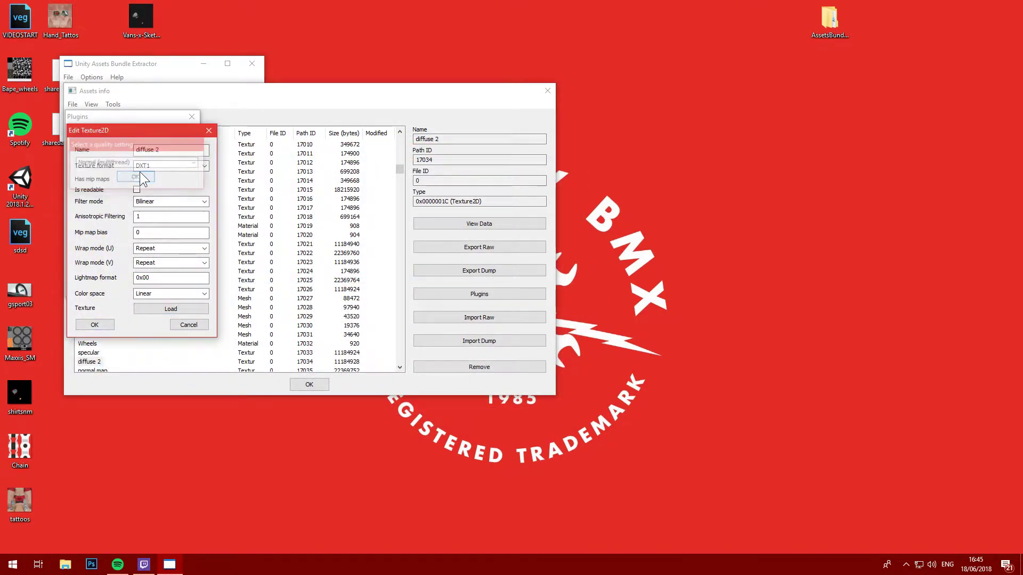
left_click(308, 384)
- Save the modified assets to the Desktop as sharedassets2, replacing the existing file
left_click(469, 314)
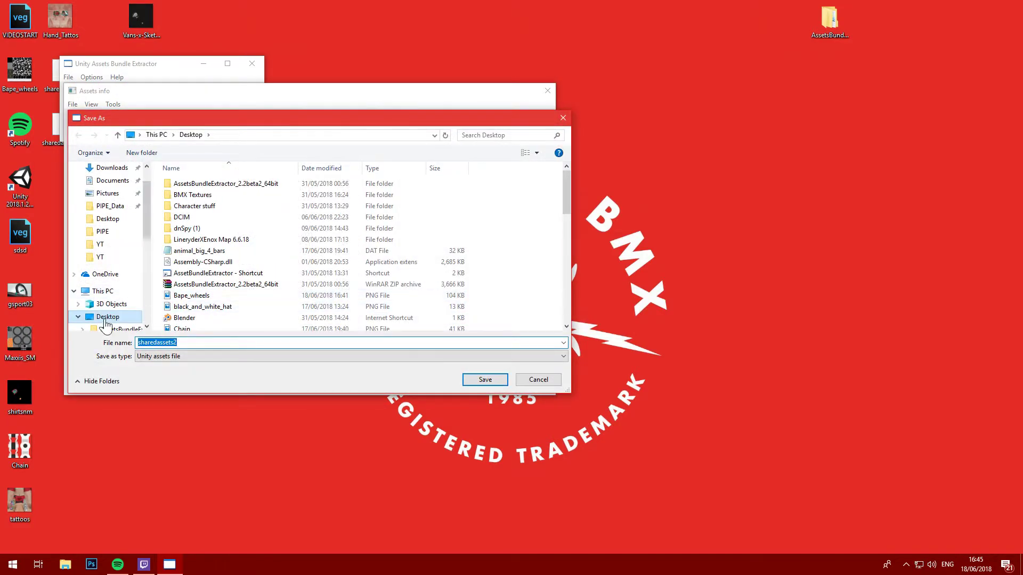
left_click(495, 381)
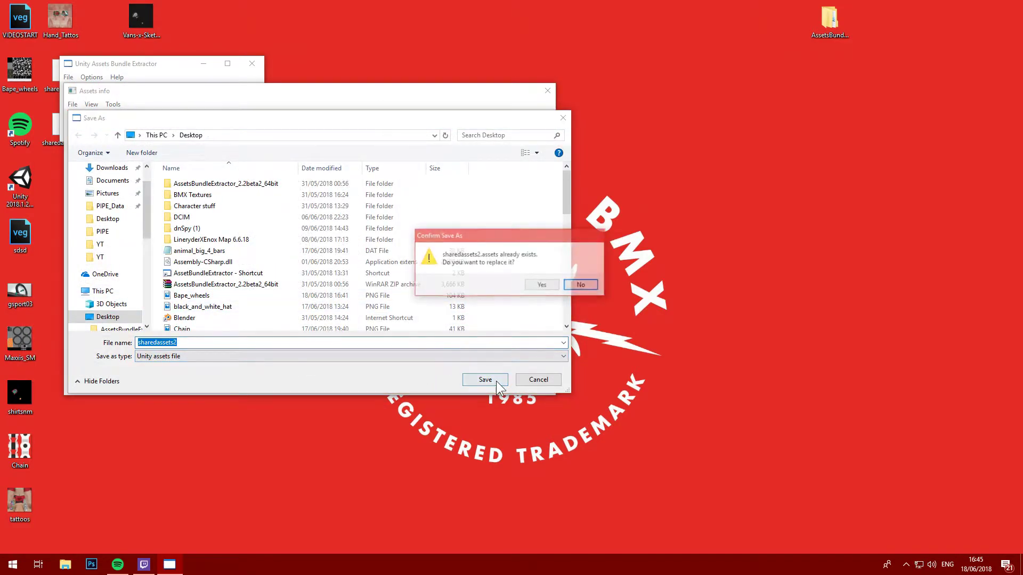
left_click(590, 286)
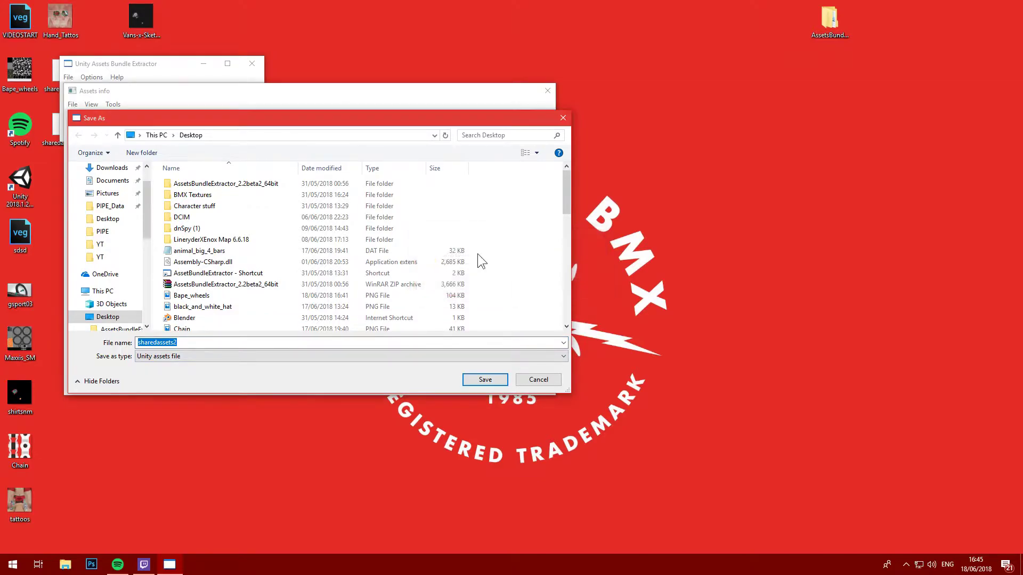
left_click(60, 130)
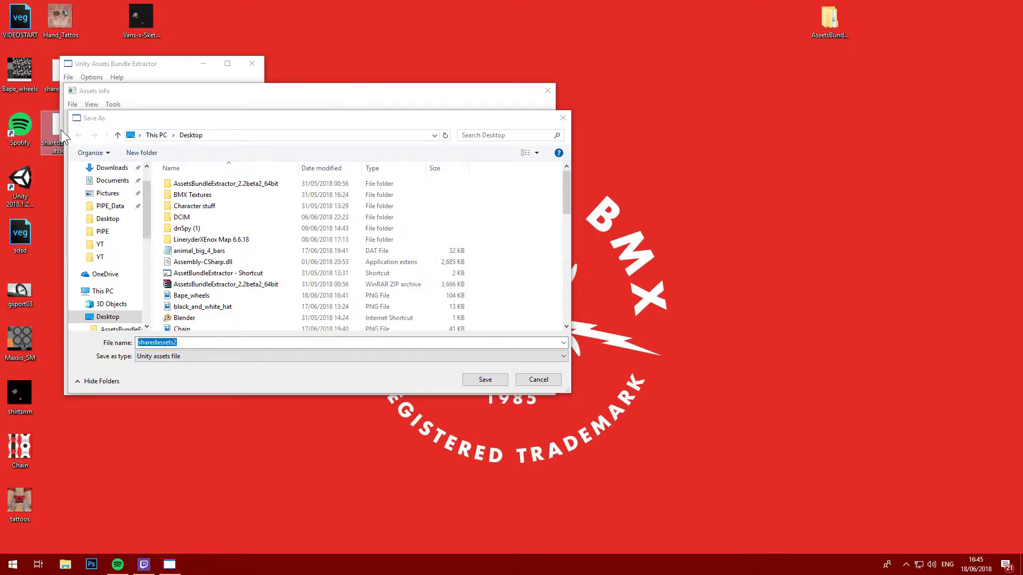
left_click(497, 383)
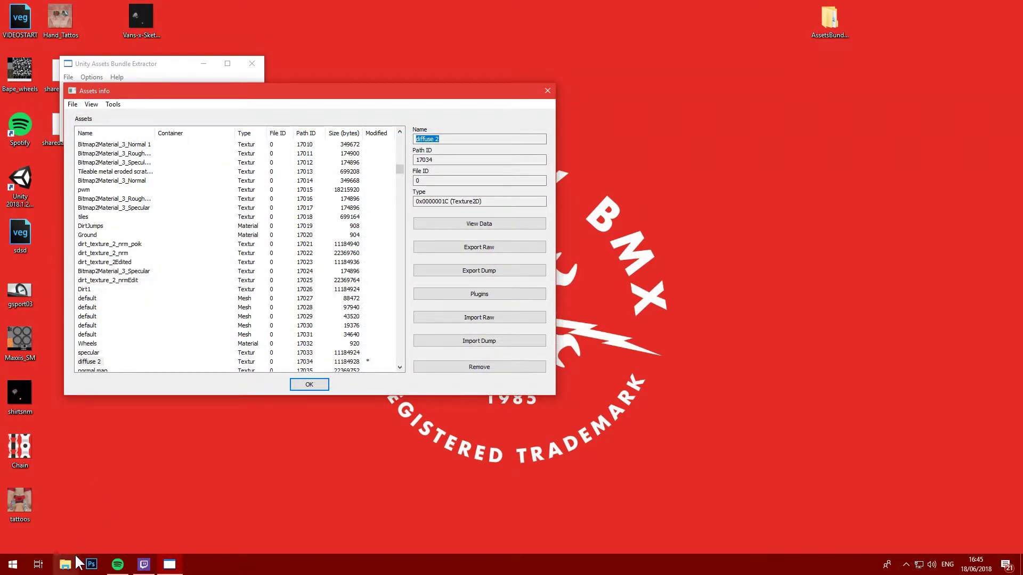
- Close the asset list so the extractor writes its changes and shuts down
left_click(297, 385)
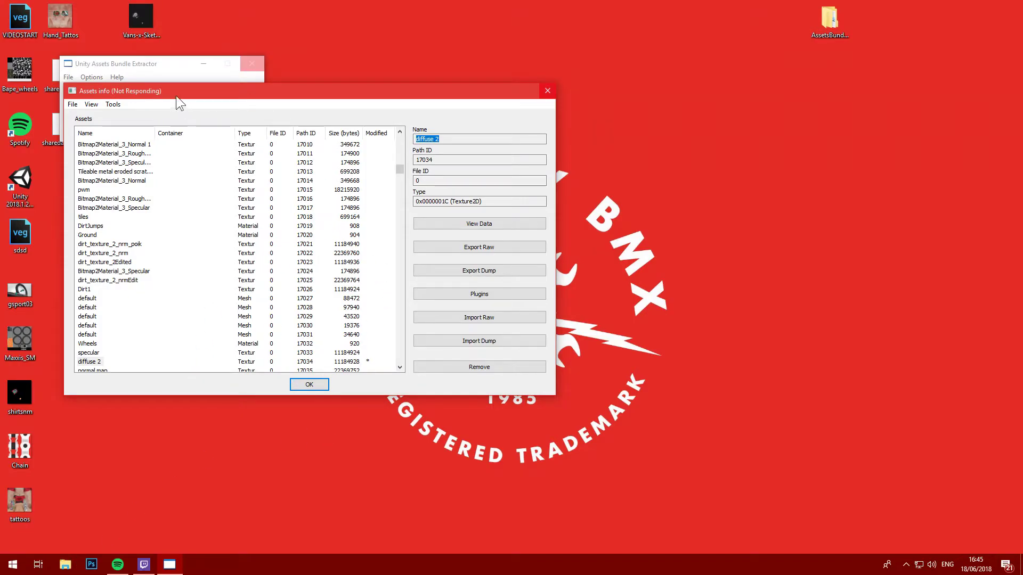
left_click_drag(175, 95, 310, 80)
left_click_drag(150, 60, 256, 51)
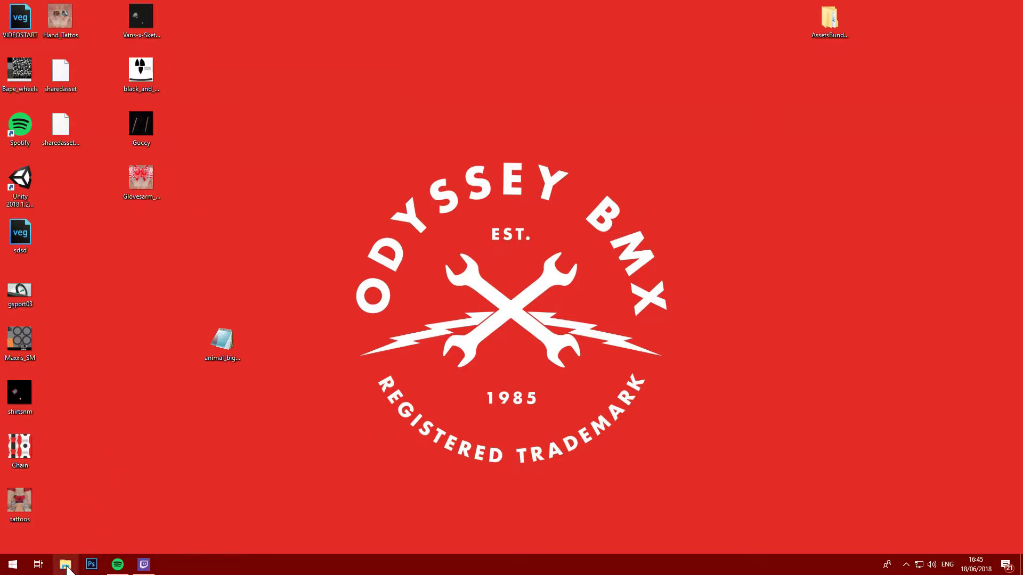
- Copy the edited sharedassets2.assets from the Desktop into PIPE_Data, replacing the original
key("super+e")
left_click(213, 223)
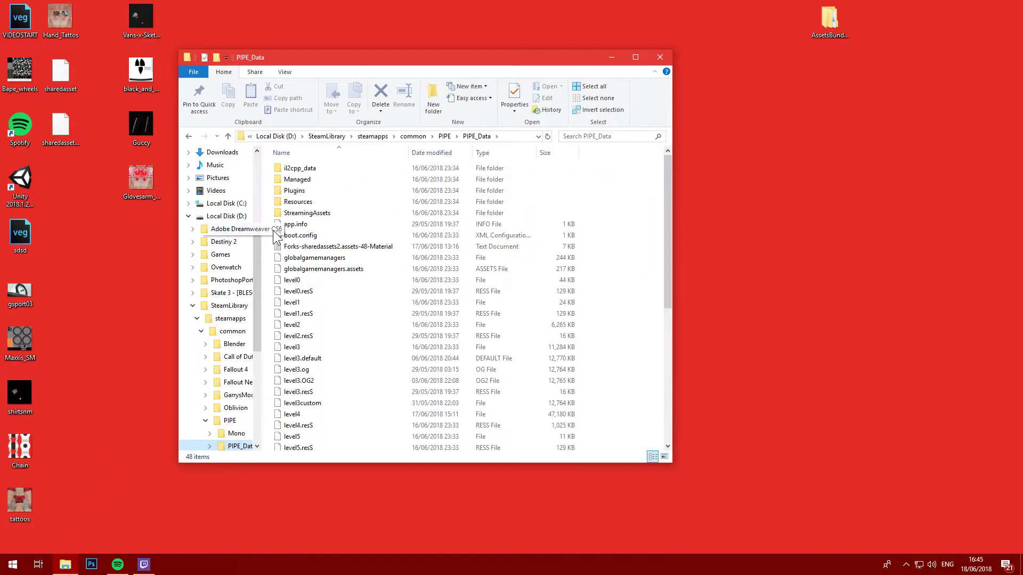
left_click(60, 129)
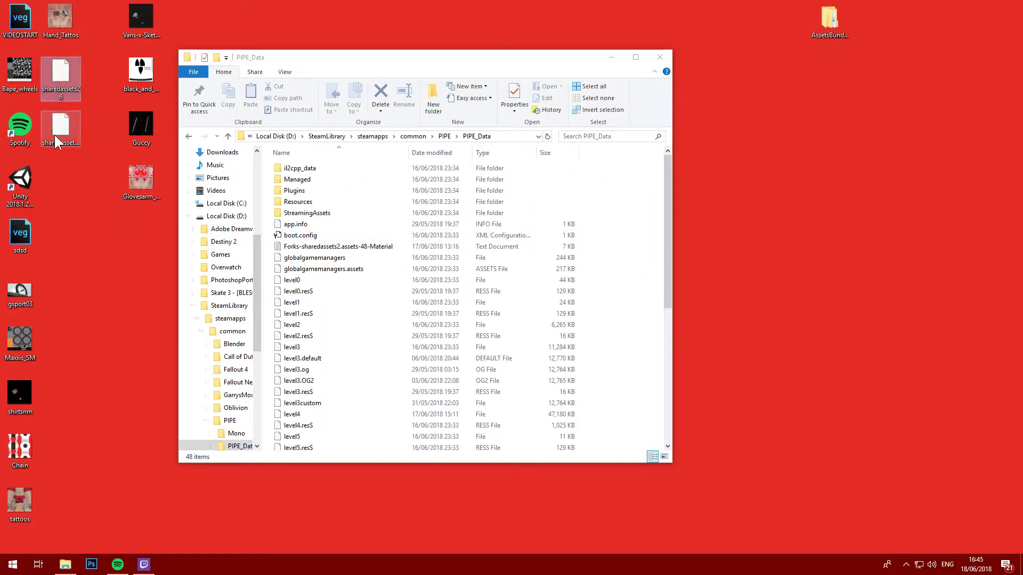
scroll(338, 330, "down", 5)
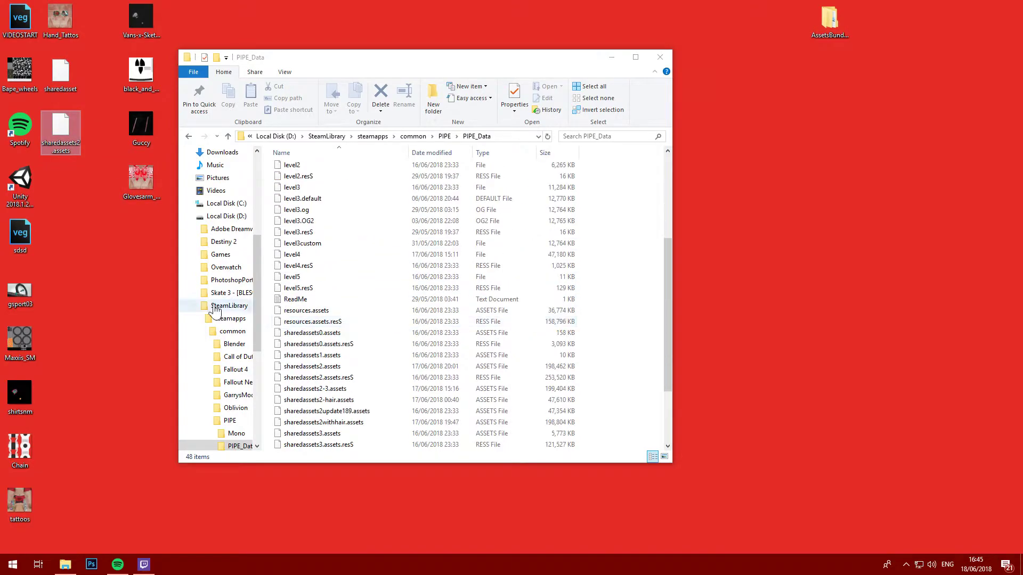
left_click_drag(59, 129, 470, 305)
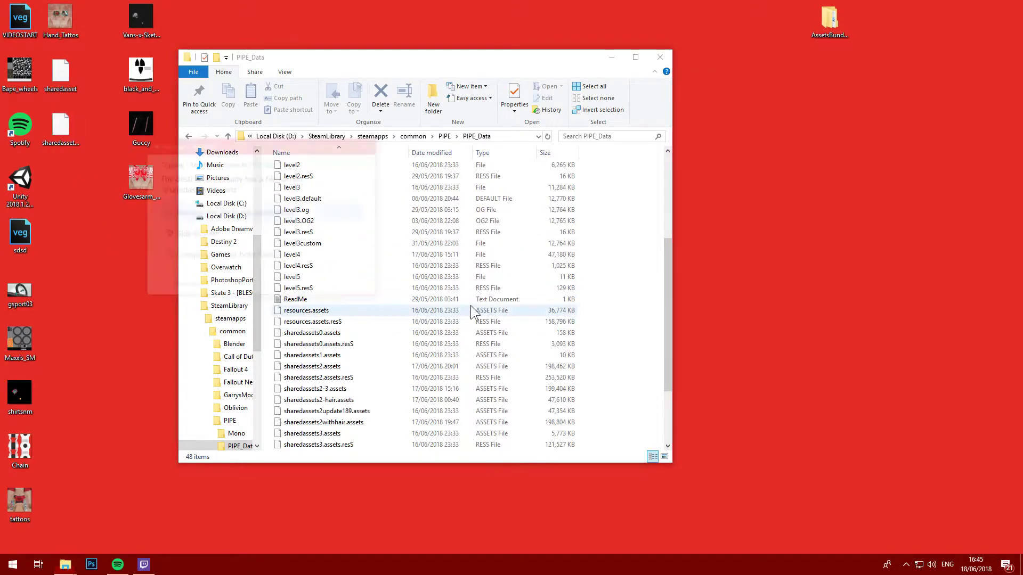
left_click(237, 209)
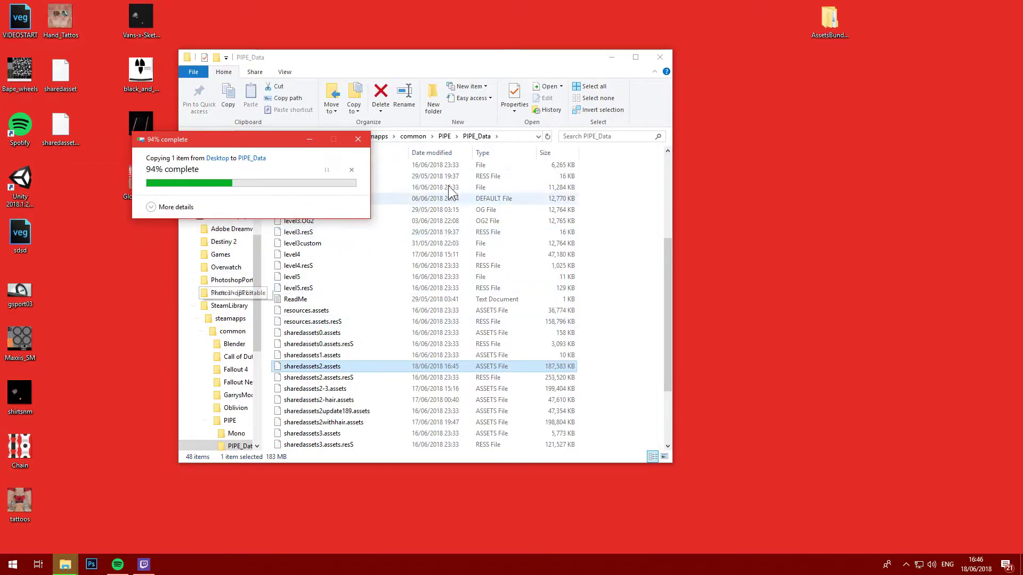
left_click(654, 57)
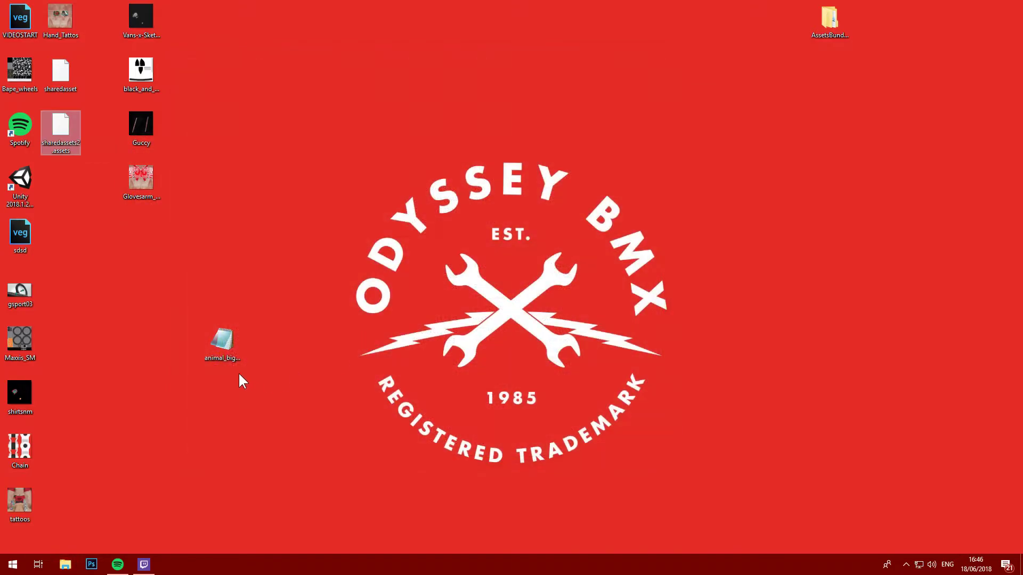
- Bring up the main Steam window from the system tray to reach the library
left_click(906, 564)
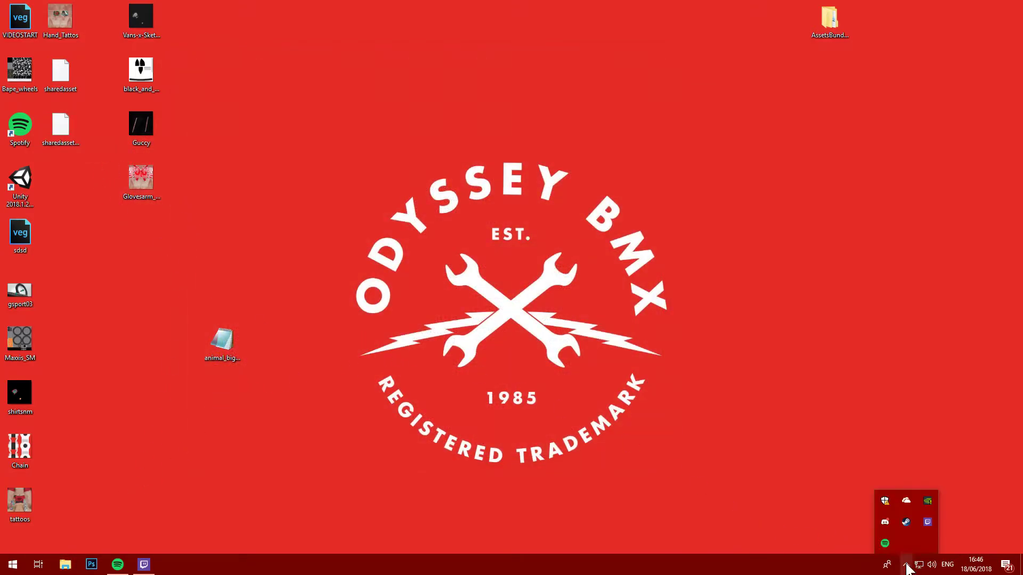
left_click(906, 522)
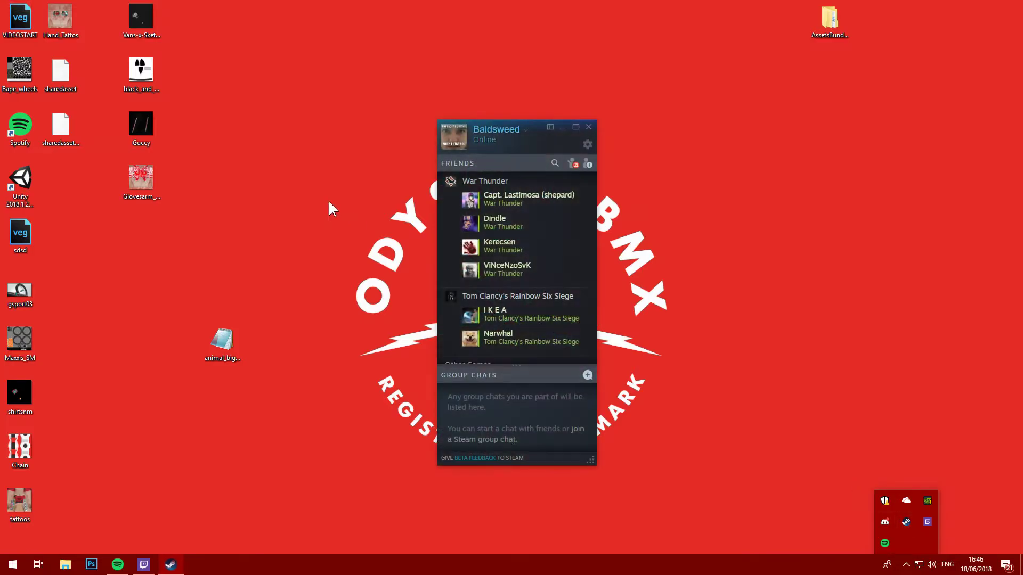
left_click(527, 133)
left_click(541, 194)
mouse_move(155, 26)
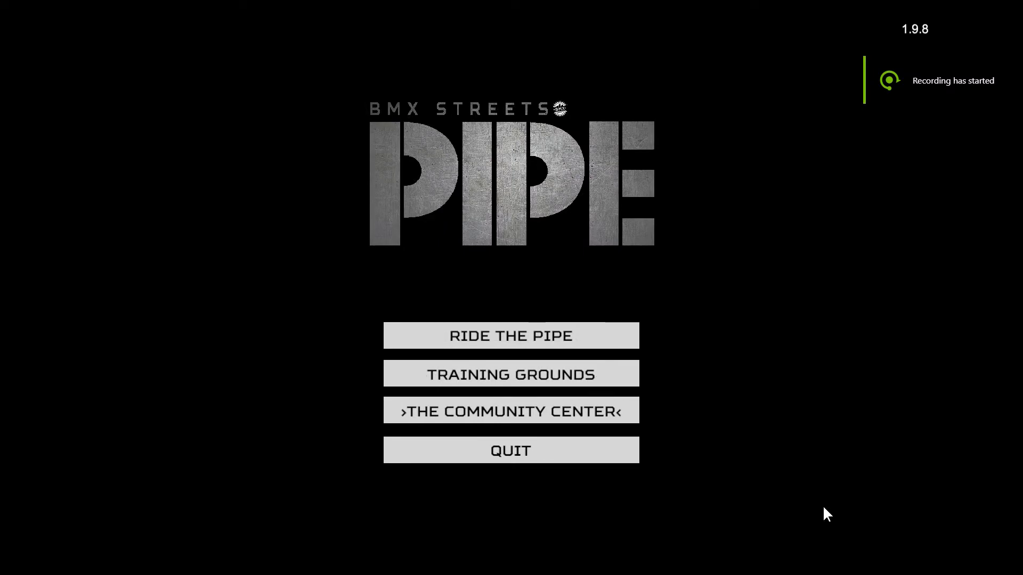
- Choose RIDE THE PIPE to load the park and check the custom Bape wheels
key("Return")
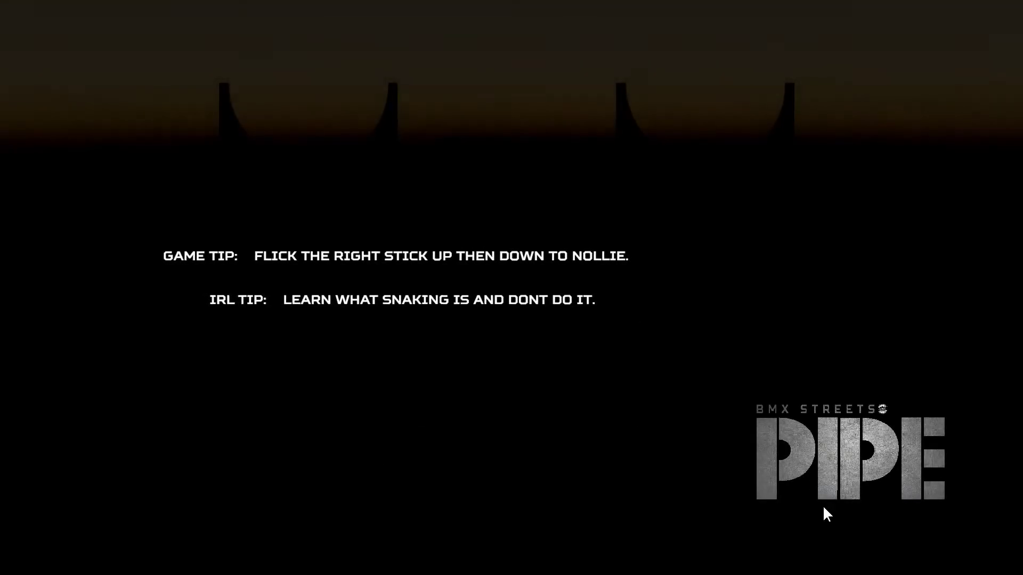